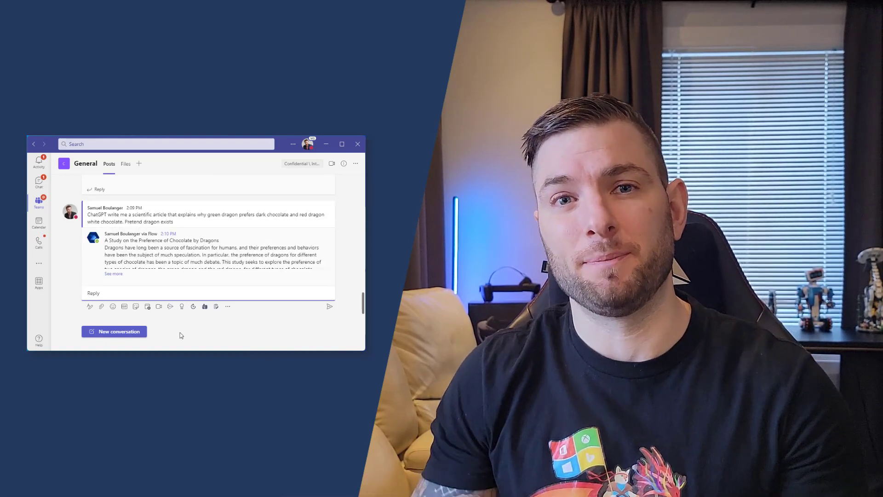
Expand the Flow bot's full reply about dragons' chocolate preferences in the General channel.
{"action": "left_click", "coordinate": [113, 274]}
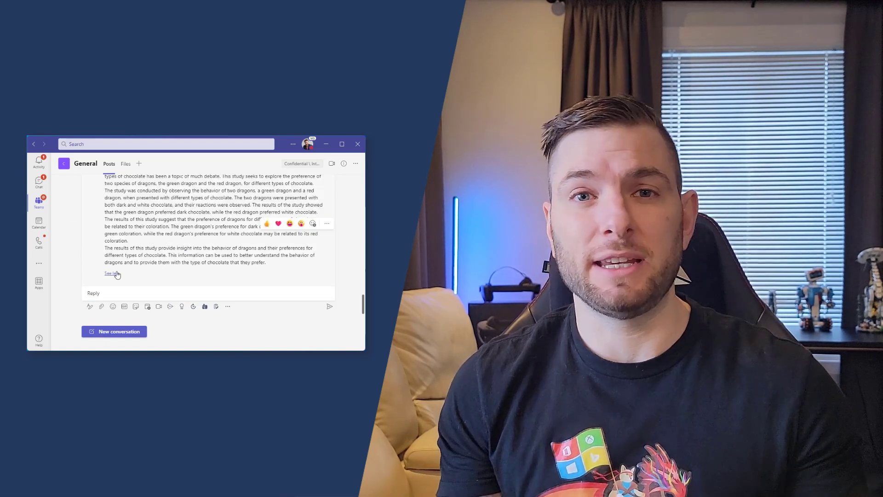
{"action": "scroll", "coordinate": [117, 274], "scroll_direction": "up", "scroll_amount": 2}
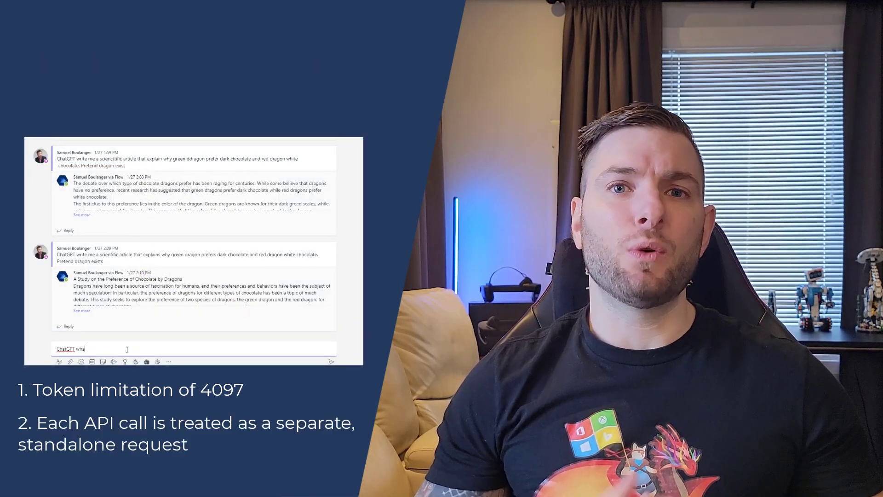
Send the follow-up 'ChatGPT I asked abouut the capital' and check the bot's reply.
{"action": "type", "text": "t is the capital "}
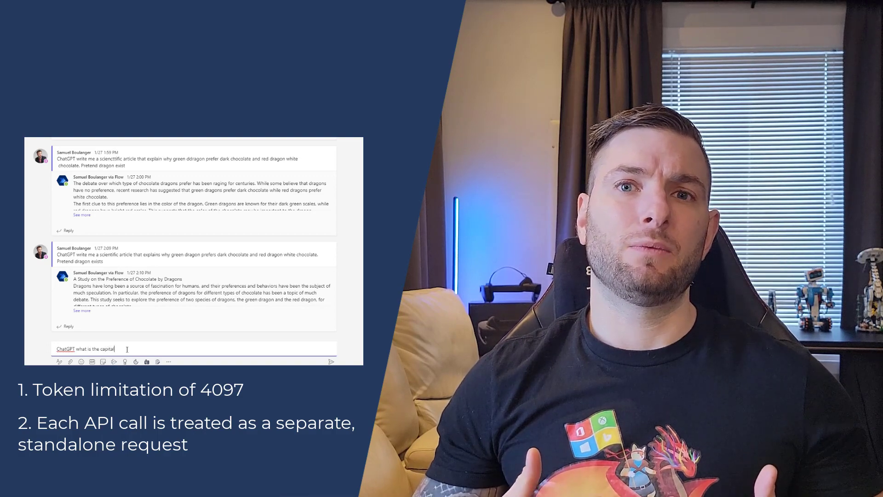
{"action": "type", "text": "of"}
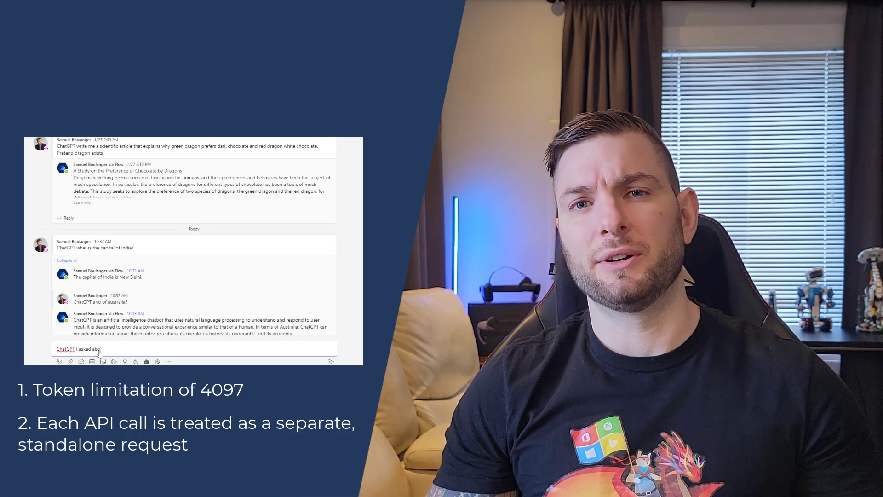
{"action": "type", "text": "atGPT I asked abouut the capital"}
{"action": "key", "text": "Return"}
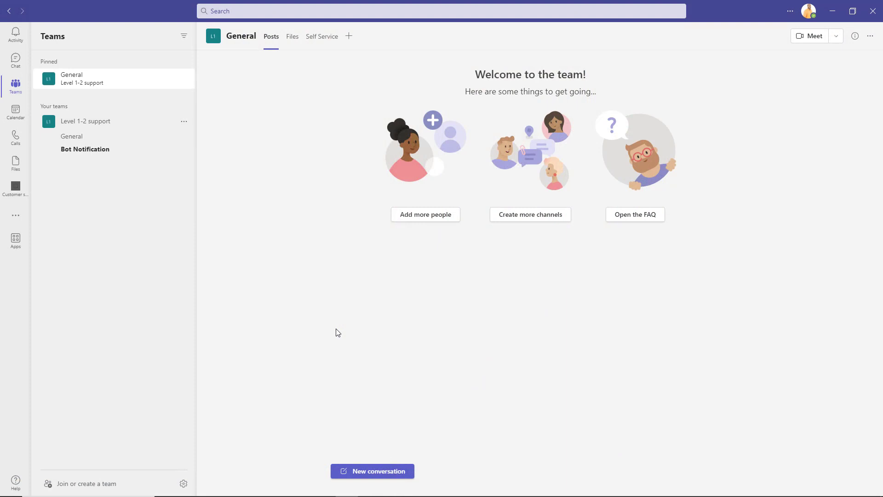
Create a private team from scratch named Chat GPT, skipping adding members.
{"action": "left_click", "coordinate": [94, 489]}
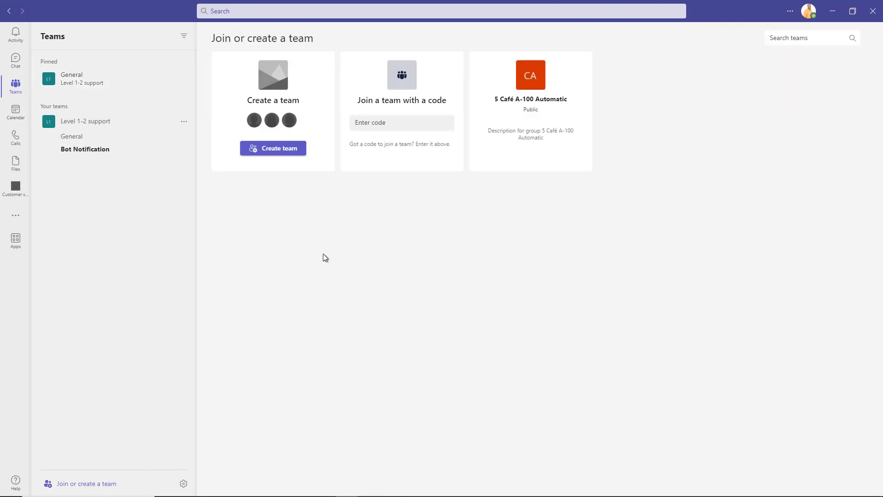
{"action": "left_click", "coordinate": [285, 148]}
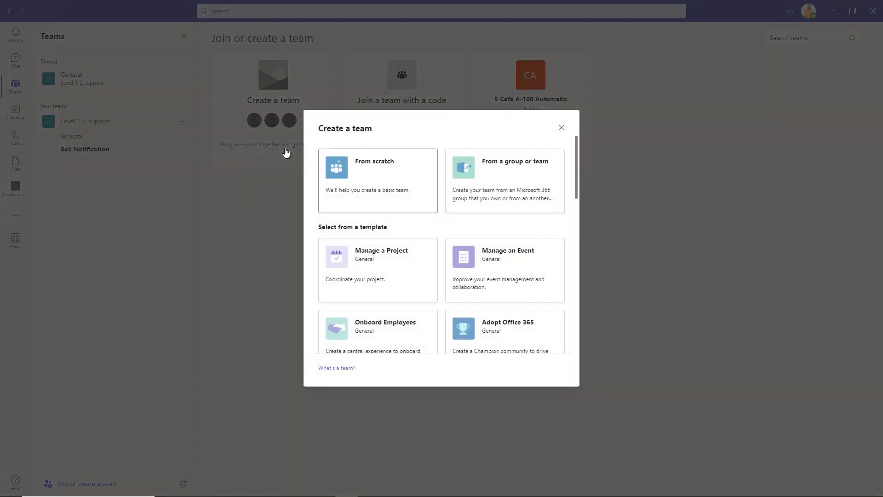
{"action": "left_click", "coordinate": [396, 179]}
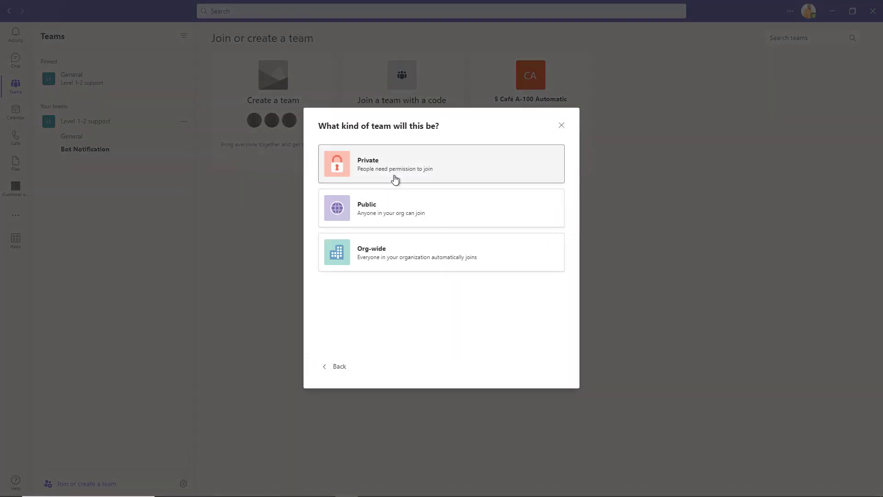
{"action": "left_click", "coordinate": [395, 179]}
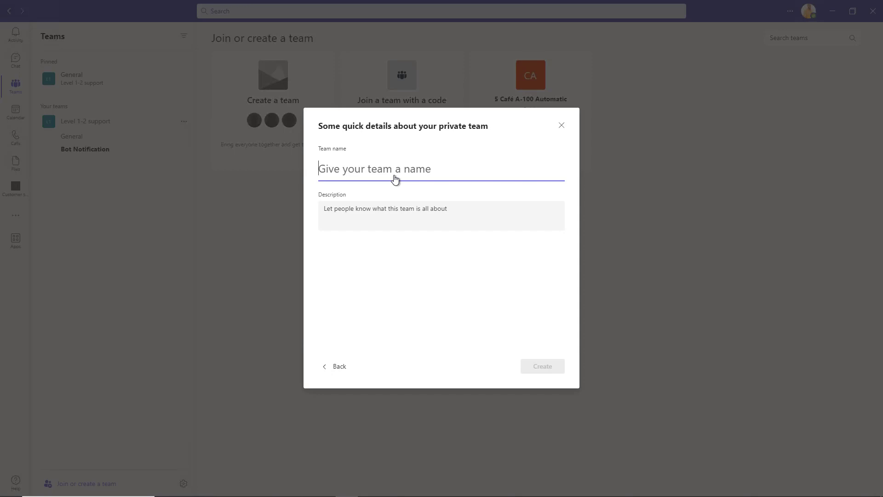
{"action": "type", "text": "Chat GPT"}
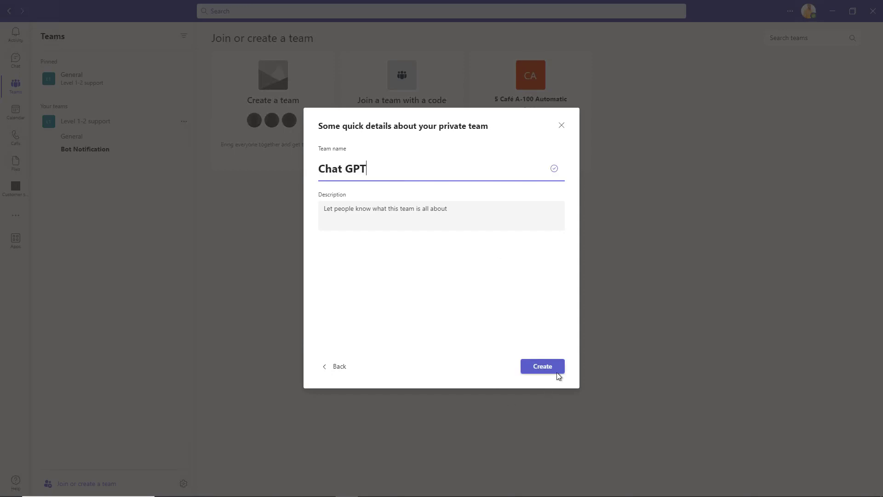
{"action": "left_click", "coordinate": [553, 368]}
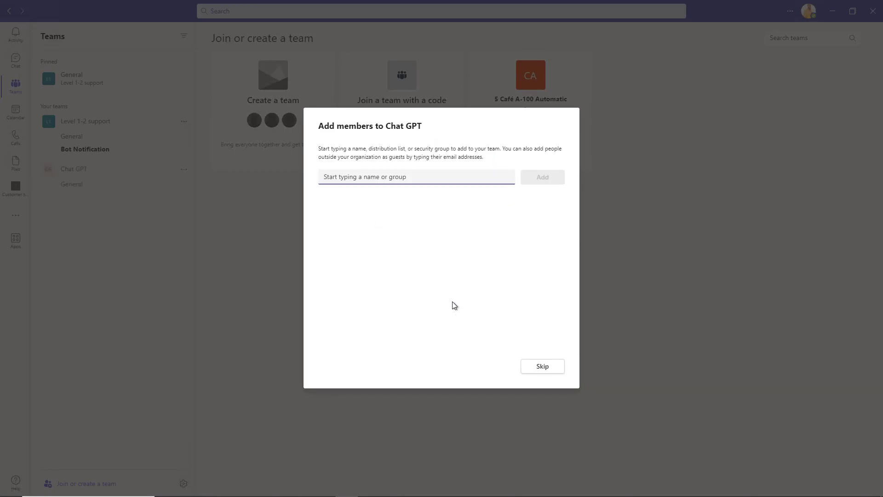
{"action": "left_click", "coordinate": [551, 366]}
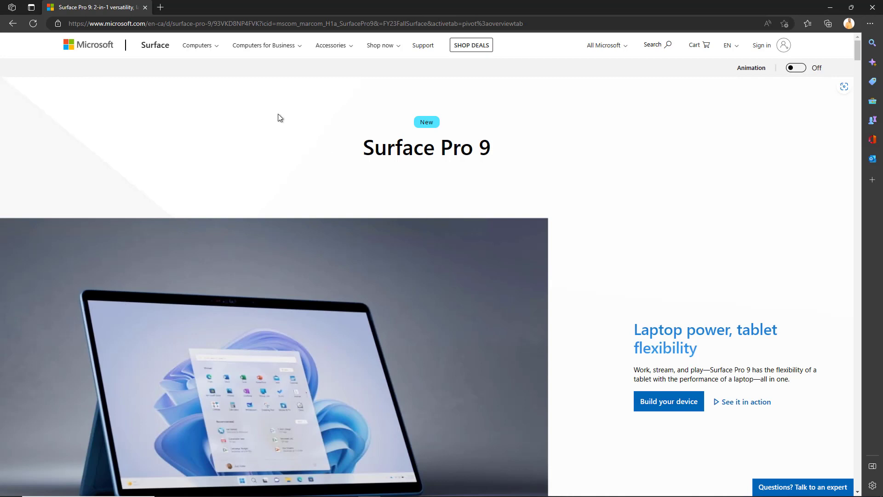
Go to openai.com, enter its API section, and show the account options.
{"action": "left_click", "coordinate": [257, 23]}
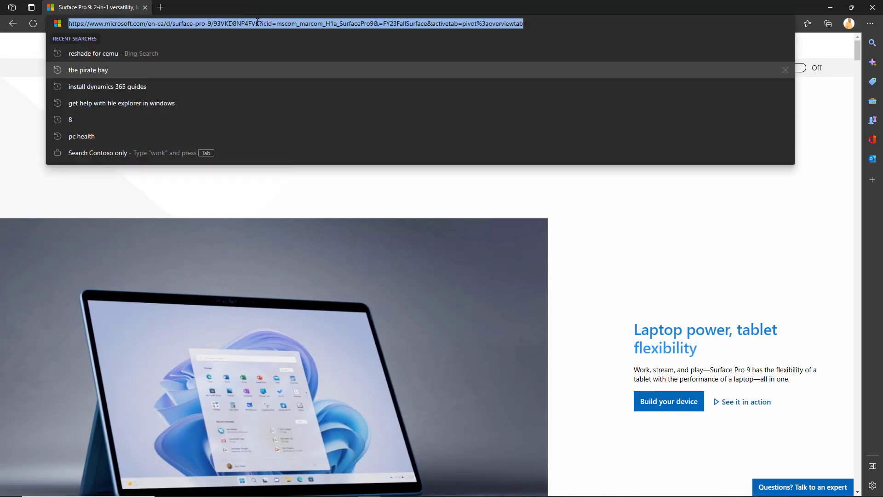
{"action": "type", "text": "openai.com"}
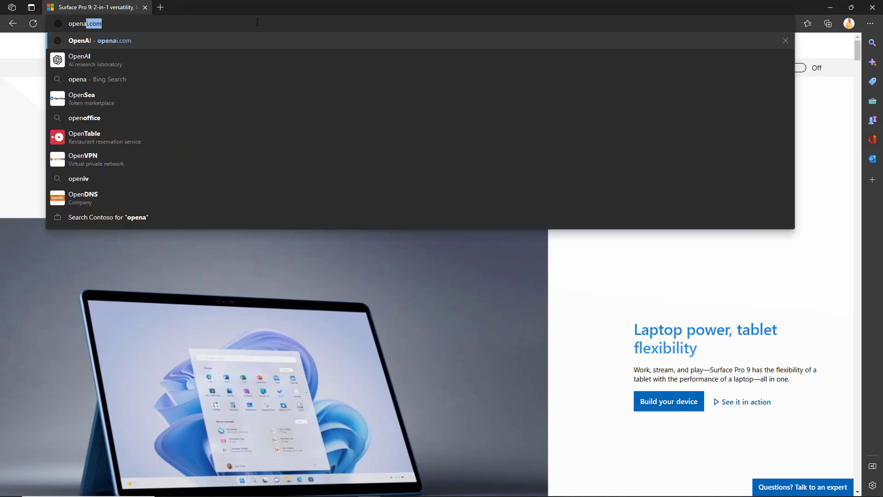
{"action": "key", "text": "Return"}
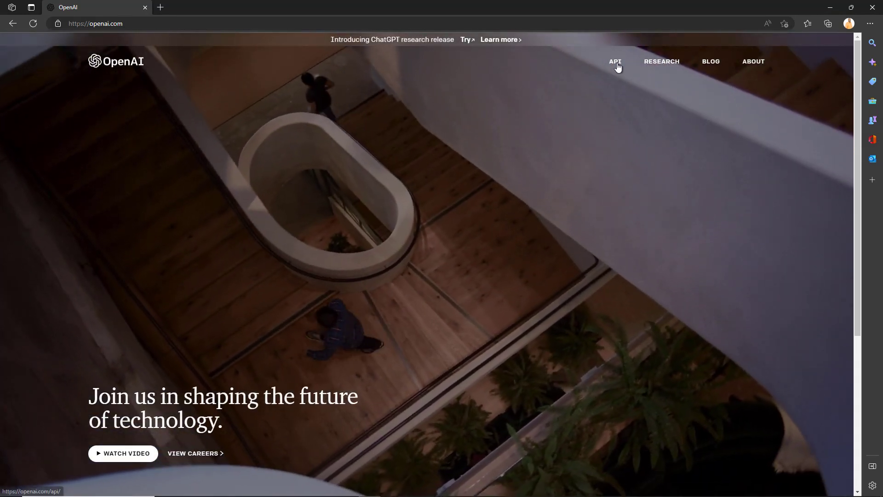
{"action": "left_click", "coordinate": [616, 63]}
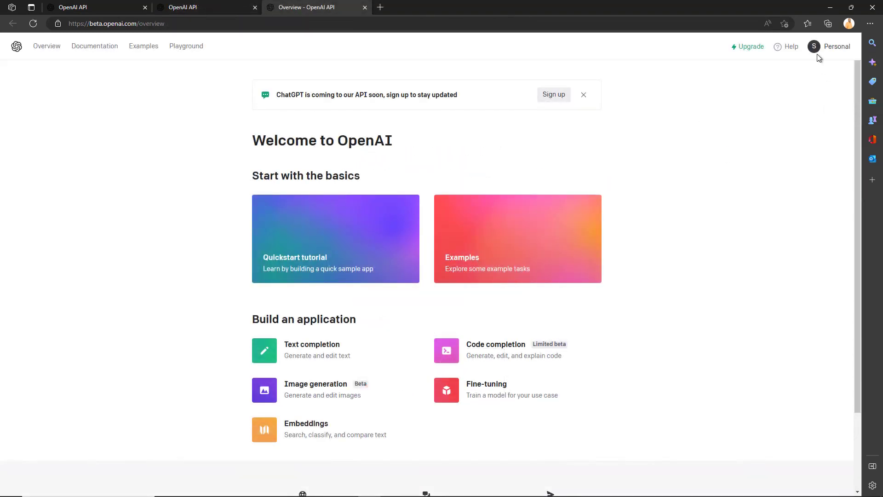
{"action": "left_click", "coordinate": [824, 51]}
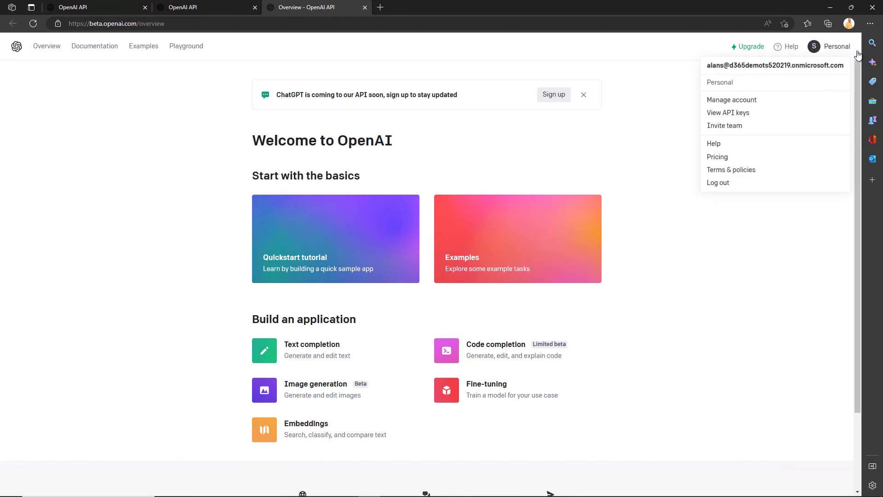
Create a new secret key on the API keys page and copy it.
{"action": "left_click", "coordinate": [742, 118]}
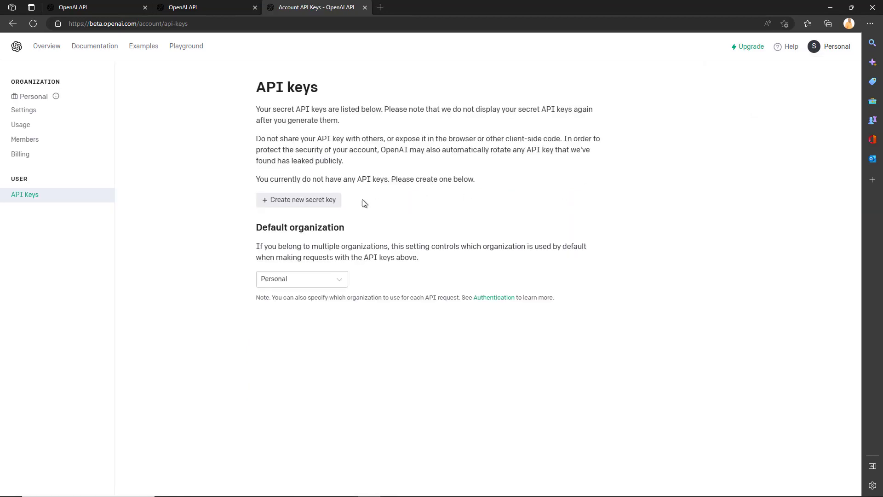
{"action": "left_click", "coordinate": [299, 200]}
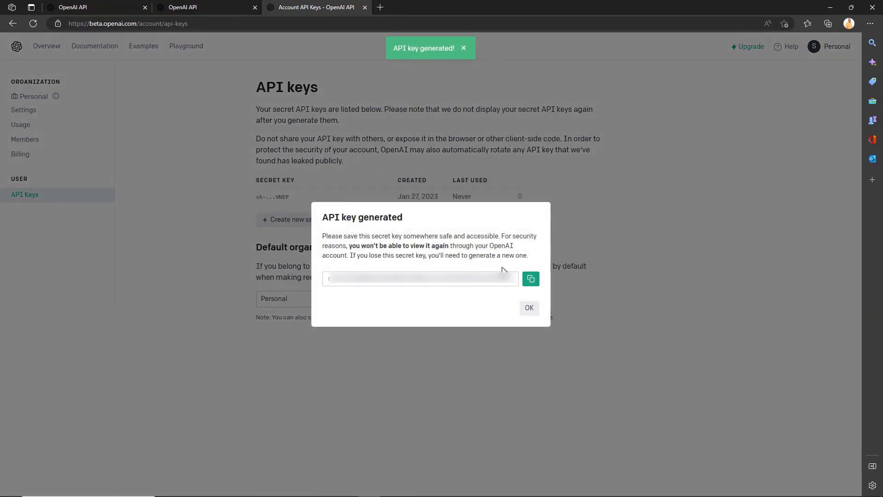
{"action": "left_click", "coordinate": [529, 284]}
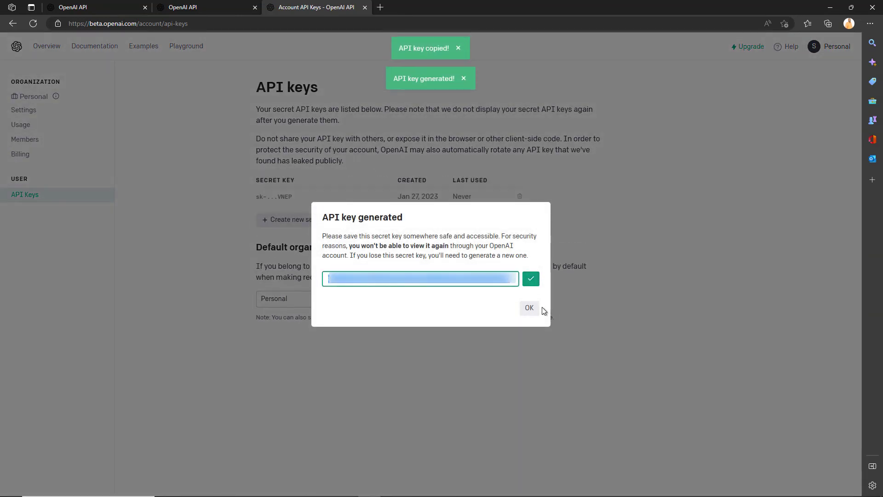
{"action": "left_click", "coordinate": [530, 308]}
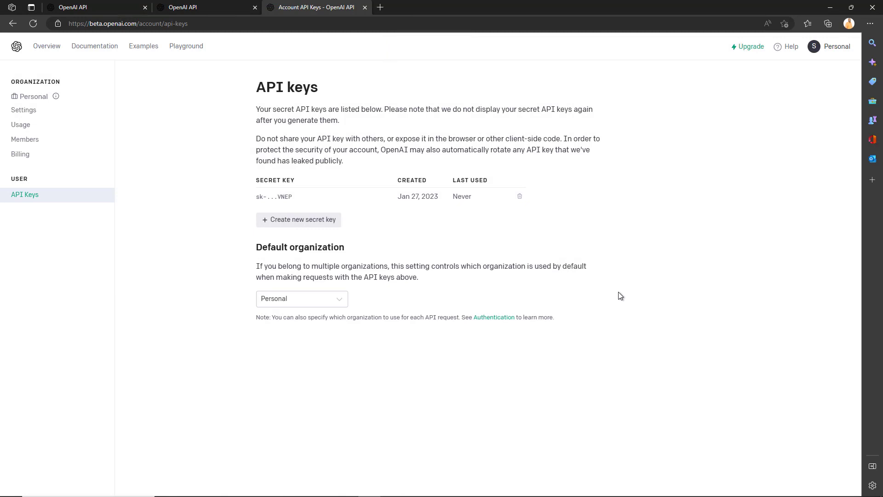
{"action": "key", "text": "alt+Left"}
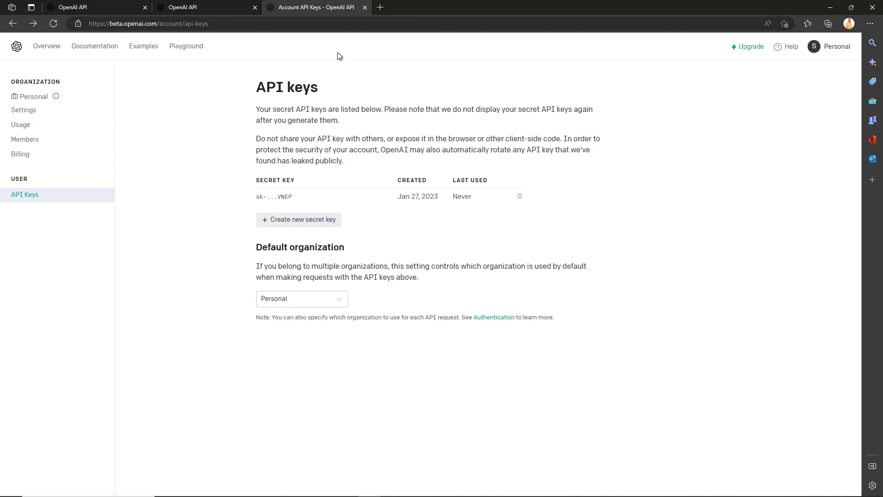
Open the maker site in environment D365DemoTS520219, go to Flows, and show New flow options.
{"action": "key", "text": "ctrl+a"}
{"action": "left_click", "coordinate": [320, 28]}
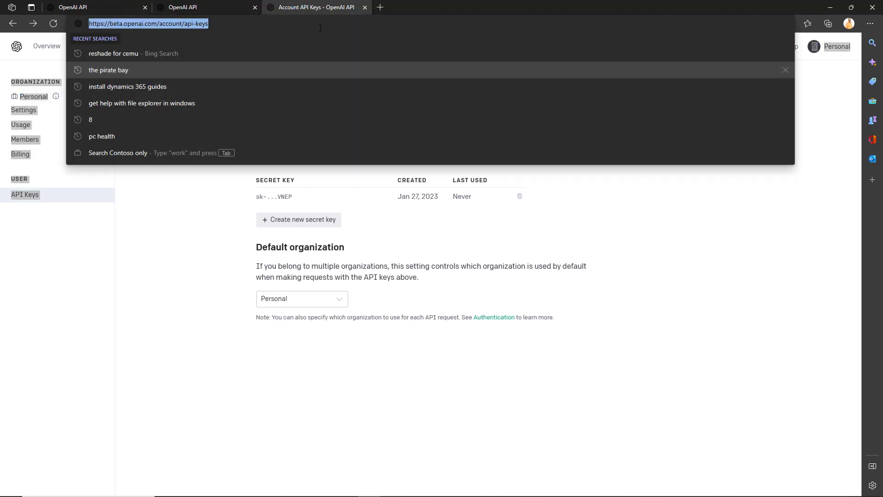
{"action": "type", "text": "make"}
{"action": "key", "text": "Return"}
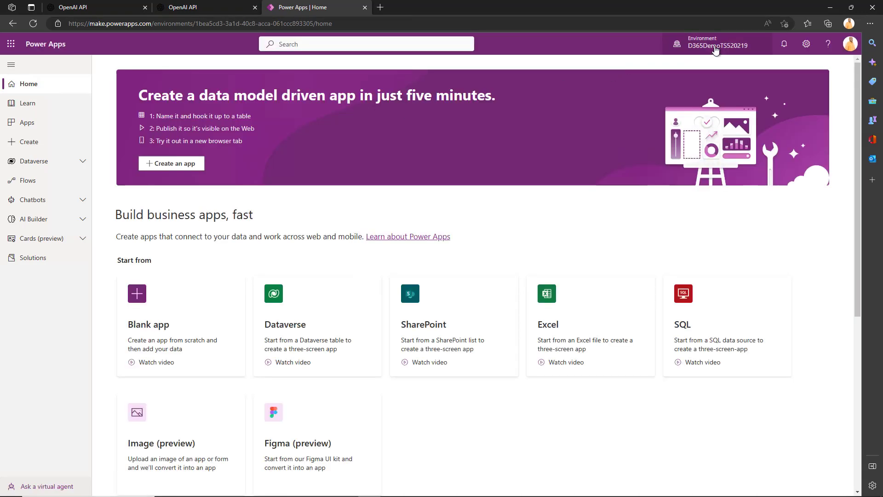
{"action": "left_click", "coordinate": [698, 47]}
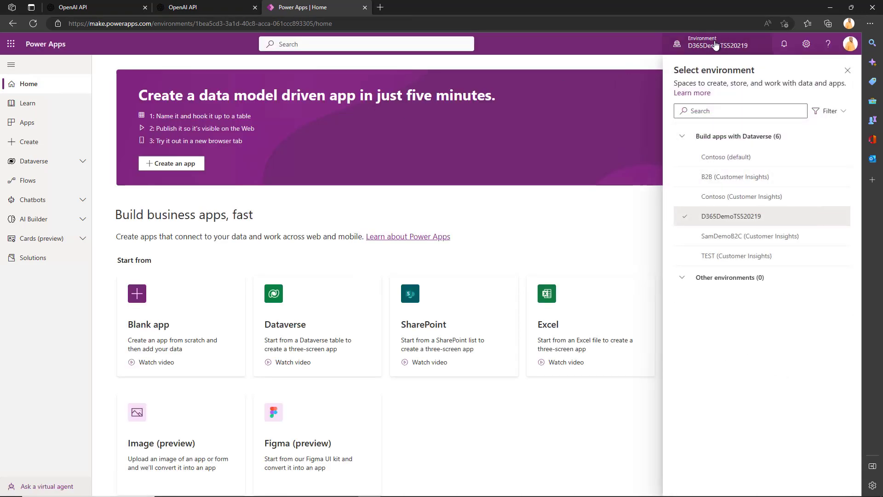
{"action": "left_click", "coordinate": [719, 44]}
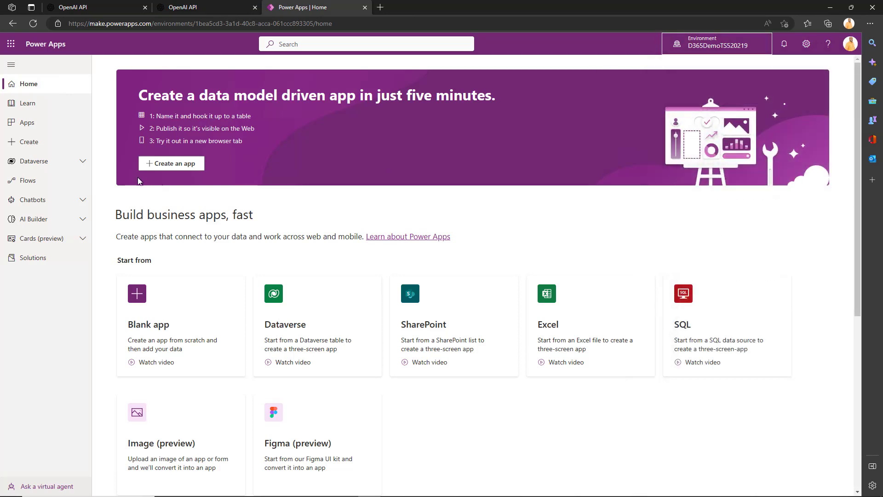
{"action": "left_click", "coordinate": [59, 180]}
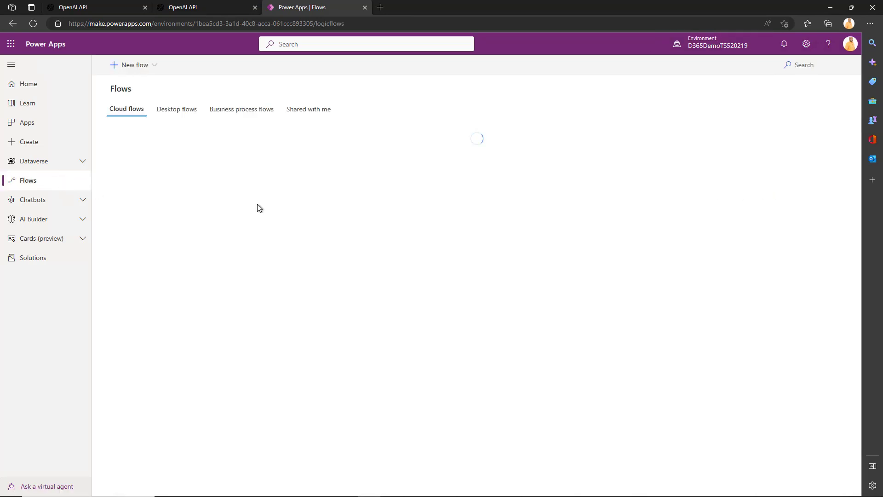
{"action": "left_click", "coordinate": [152, 72]}
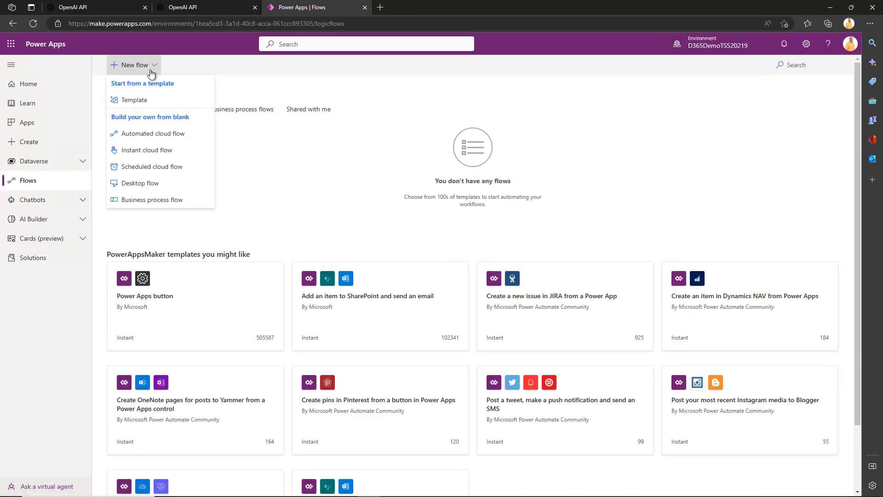
Create automated flow 'ChatGPT Team integration' with the Teams 'When keywords are mentioned' trigger.
{"action": "left_click", "coordinate": [163, 138]}
{"action": "left_click", "coordinate": [564, 194]}
{"action": "type", "text": "CH"}
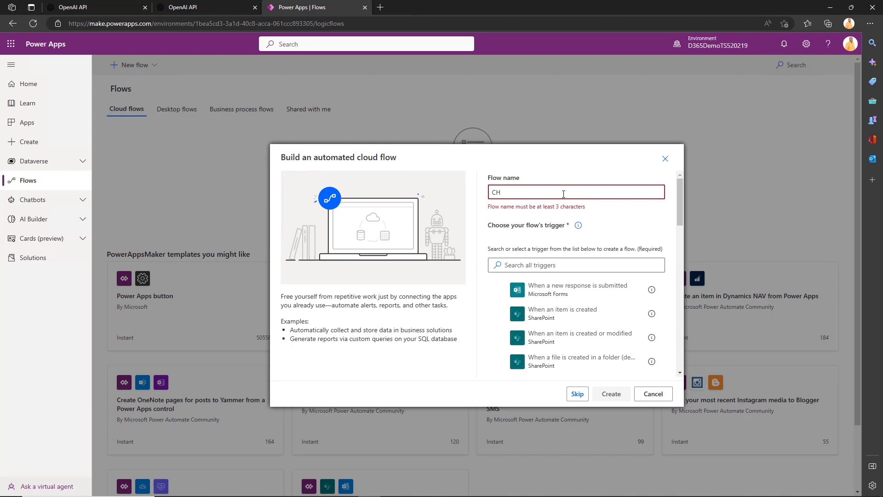
{"action": "key", "text": "BackSpace"}
{"action": "type", "text": "hatGPT"}
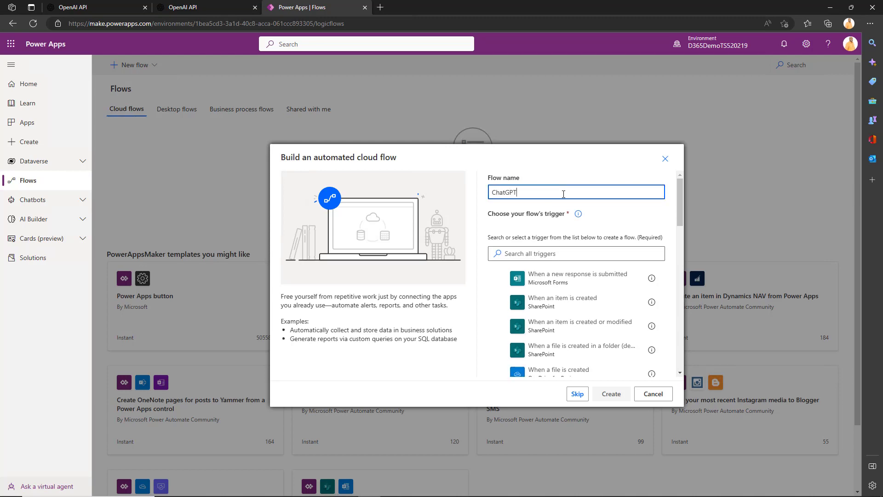
{"action": "type", "text": " TEAM integration"}
{"action": "left_click", "coordinate": [564, 249]}
{"action": "type", "text": "keywo"}
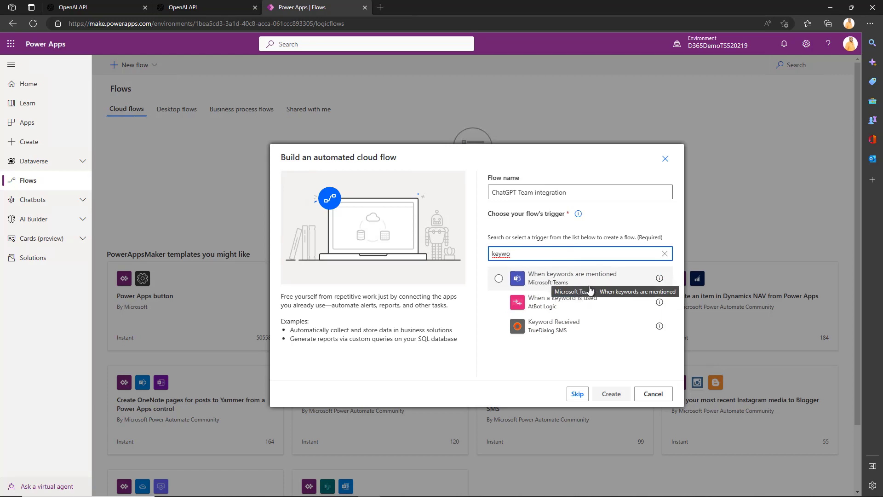
{"action": "left_click", "coordinate": [575, 284]}
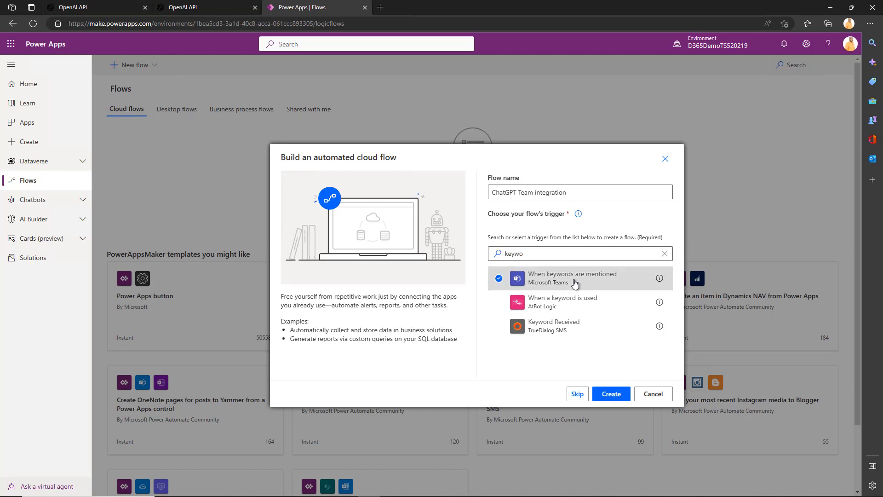
{"action": "left_click", "coordinate": [612, 394]}
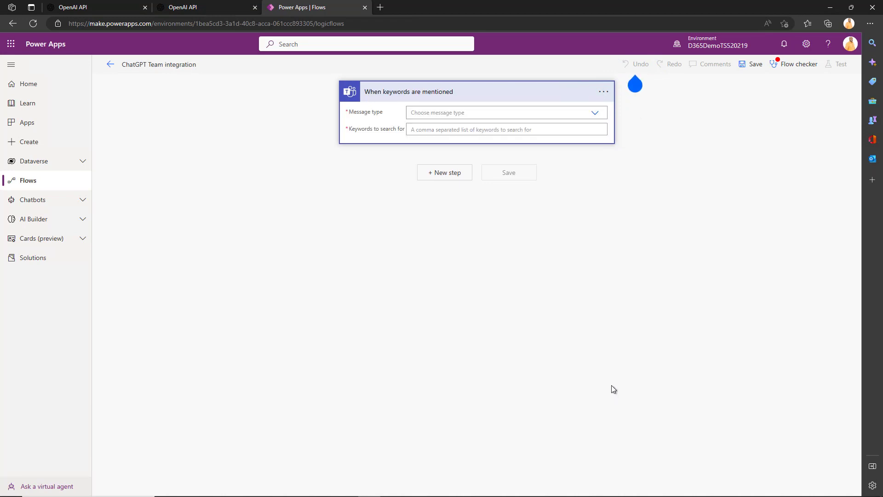
Set the trigger to Channel messages, keyword ChatGPT, team Chat GPT, channel General.
{"action": "left_click", "coordinate": [601, 116]}
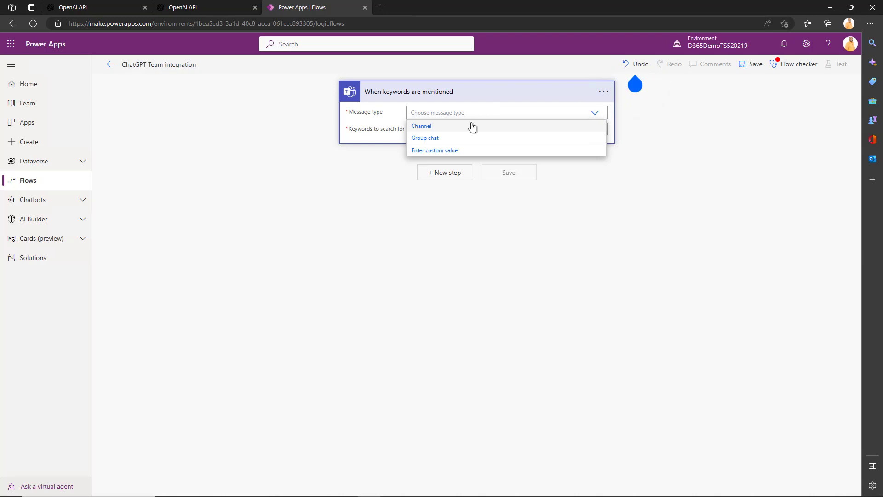
{"action": "left_click", "coordinate": [438, 132]}
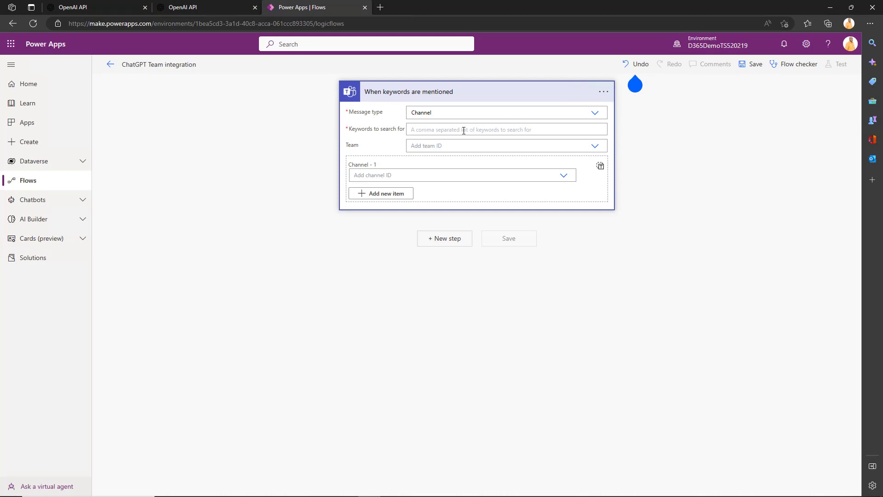
{"action": "type", "text": "ChatGPT"}
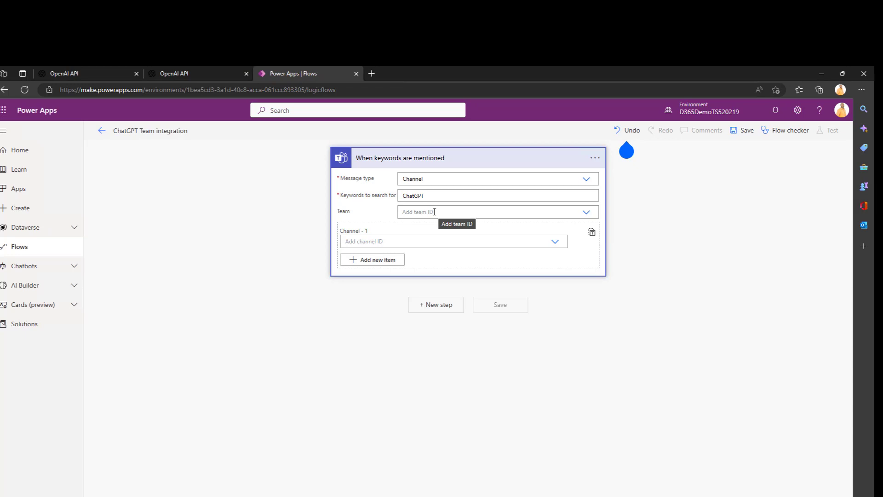
{"action": "left_click", "coordinate": [586, 212]}
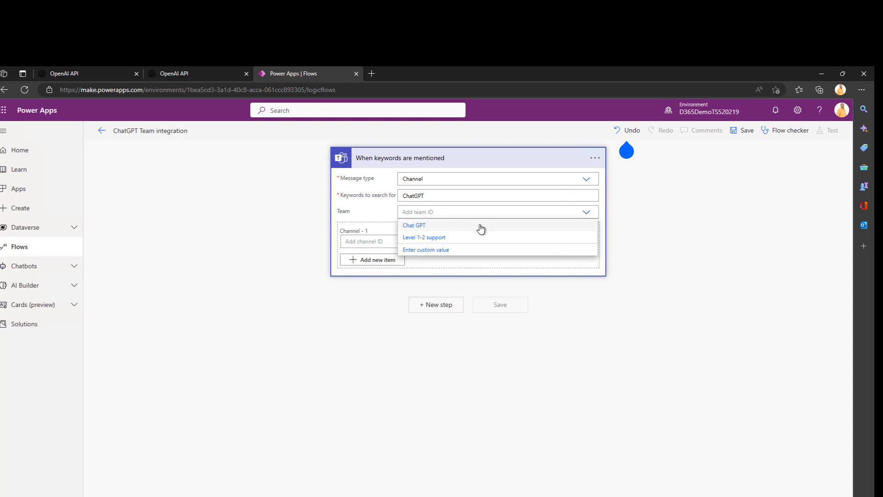
{"action": "left_click", "coordinate": [481, 225]}
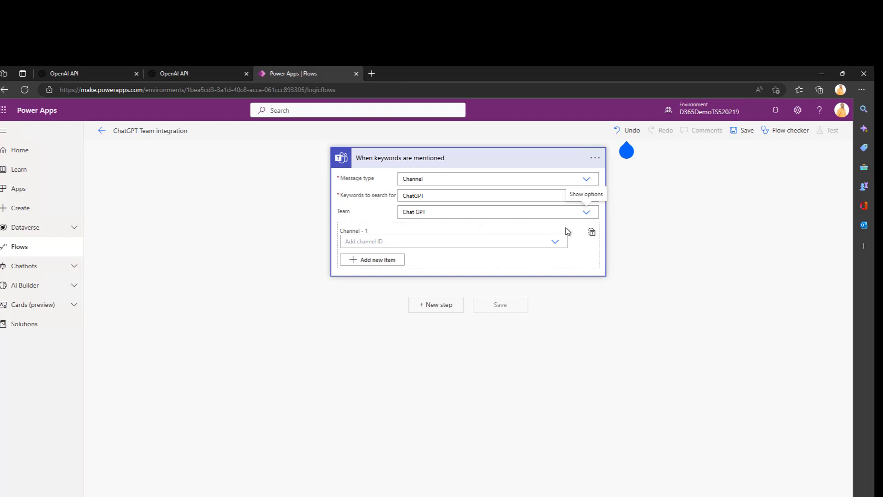
{"action": "left_click", "coordinate": [555, 242]}
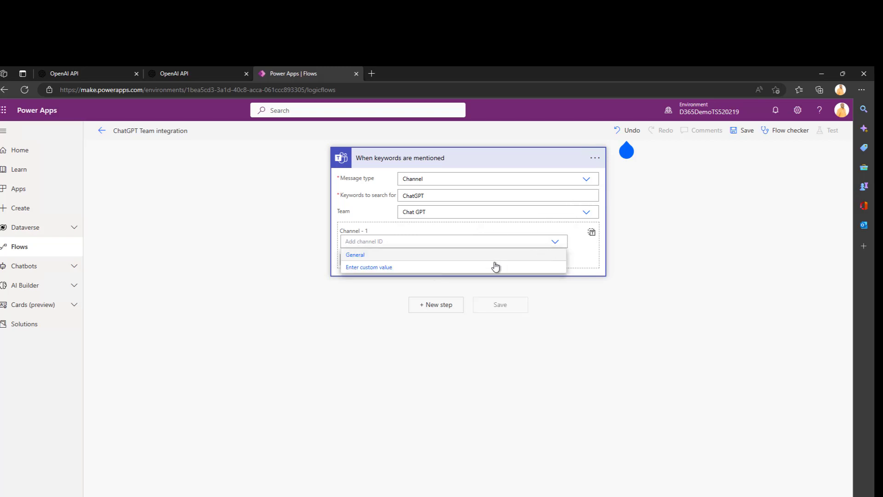
{"action": "left_click", "coordinate": [368, 255]}
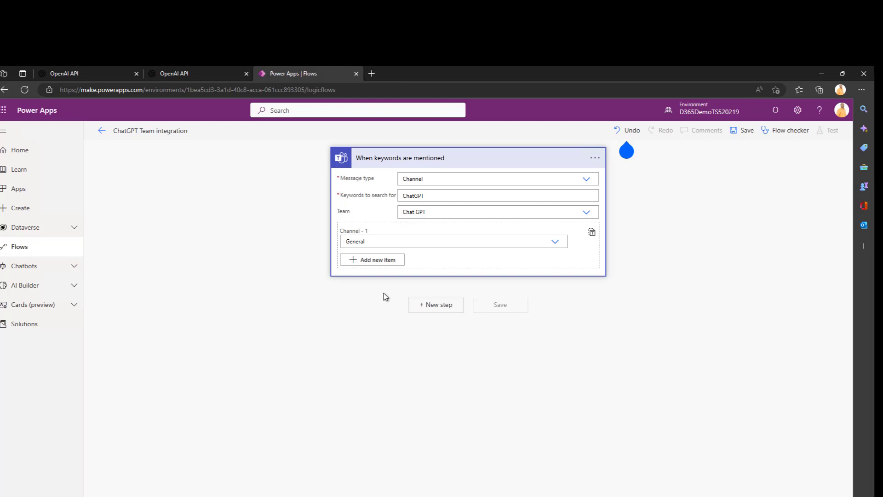
Add the Microsoft Teams 'Get message details' action as a new step after the trigger.
{"action": "left_click", "coordinate": [445, 306]}
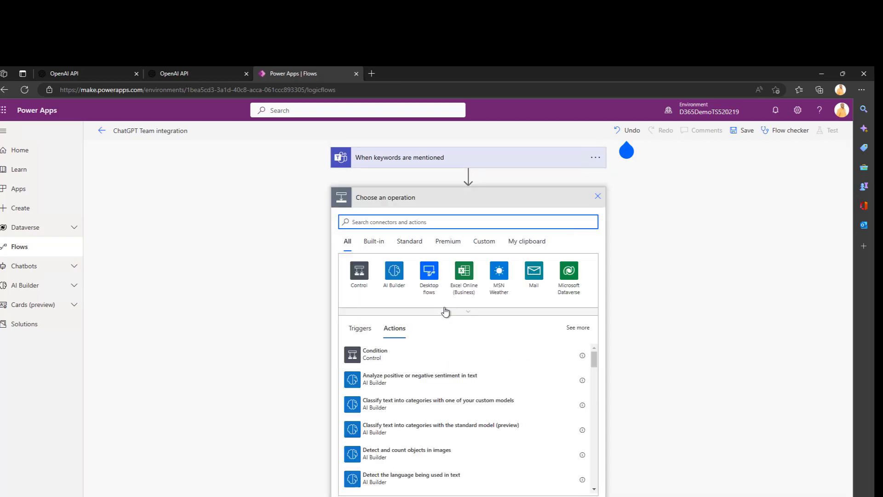
{"action": "type", "text": "teams"}
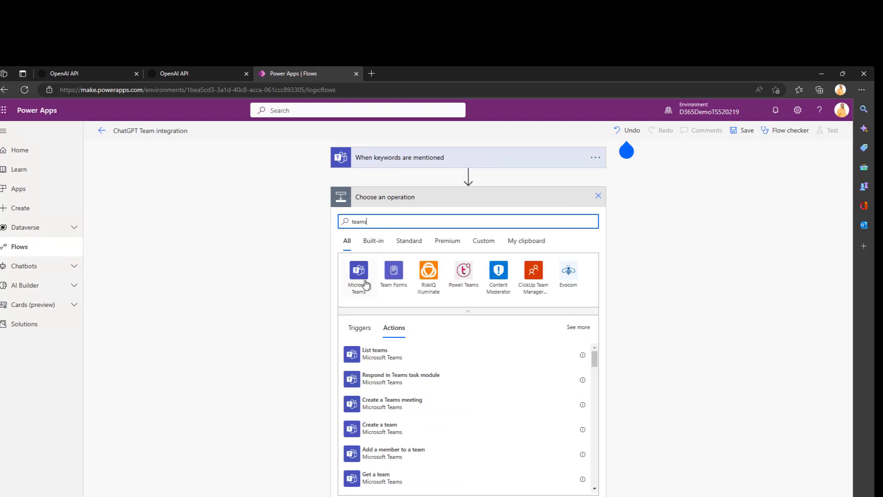
{"action": "left_click", "coordinate": [363, 289]}
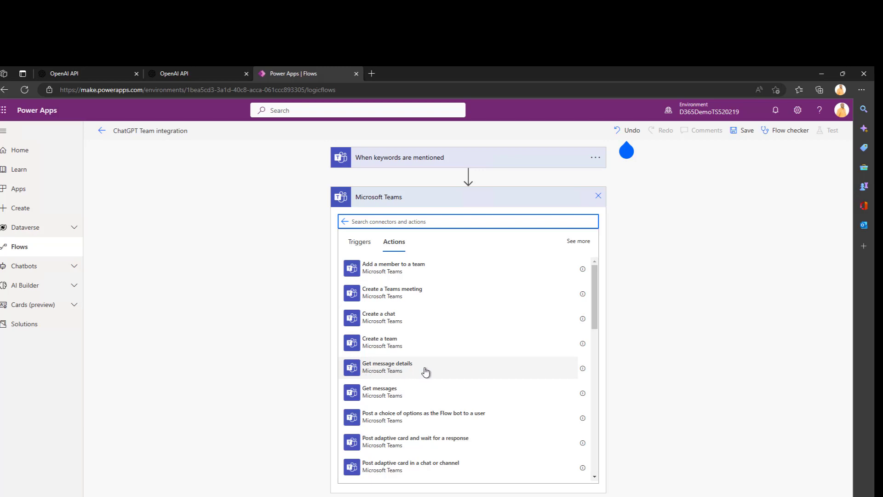
{"action": "left_click", "coordinate": [381, 374]}
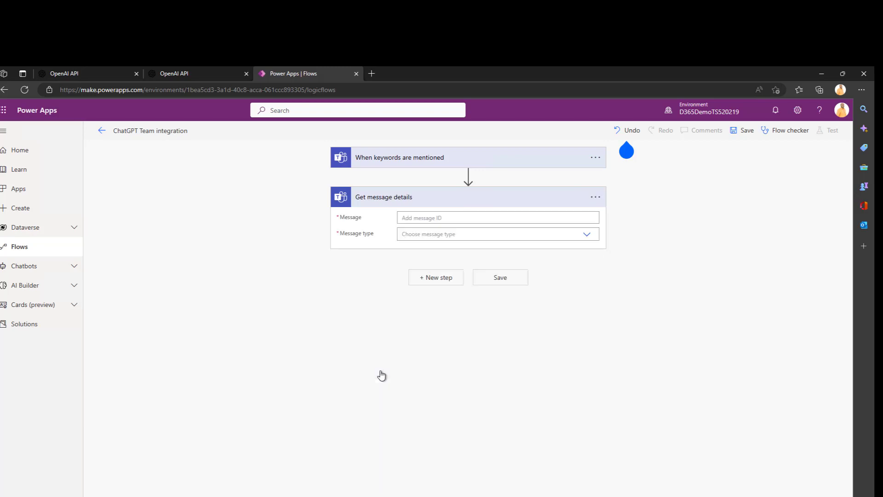
{"action": "left_click", "coordinate": [519, 219]}
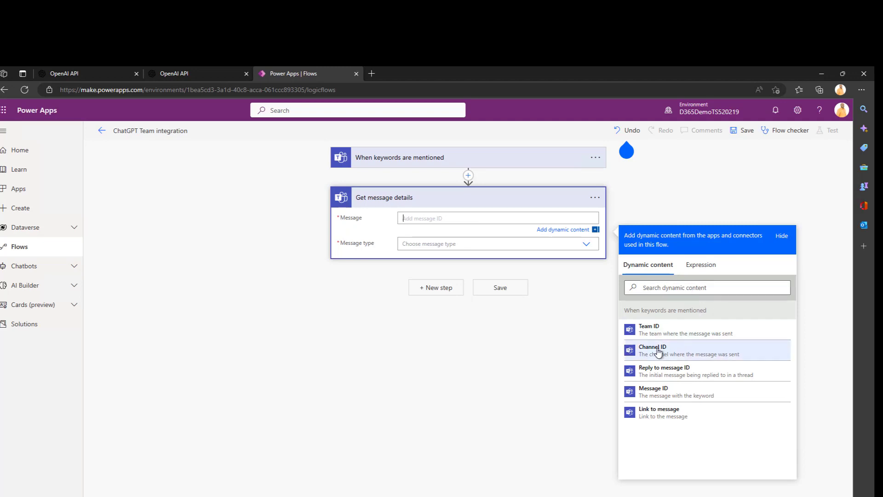
Fill Get message details with the trigger's Message ID and message type Channel.
{"action": "left_click", "coordinate": [692, 392]}
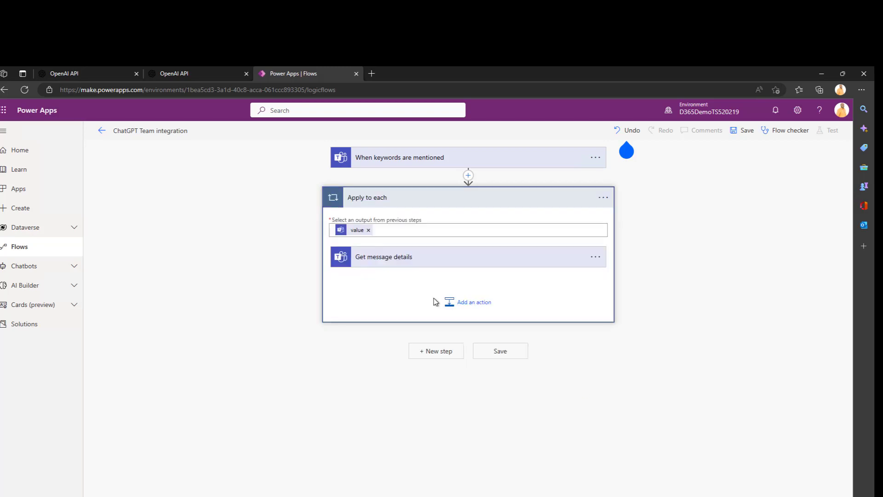
{"action": "left_click", "coordinate": [403, 263]}
{"action": "left_click", "coordinate": [466, 276]}
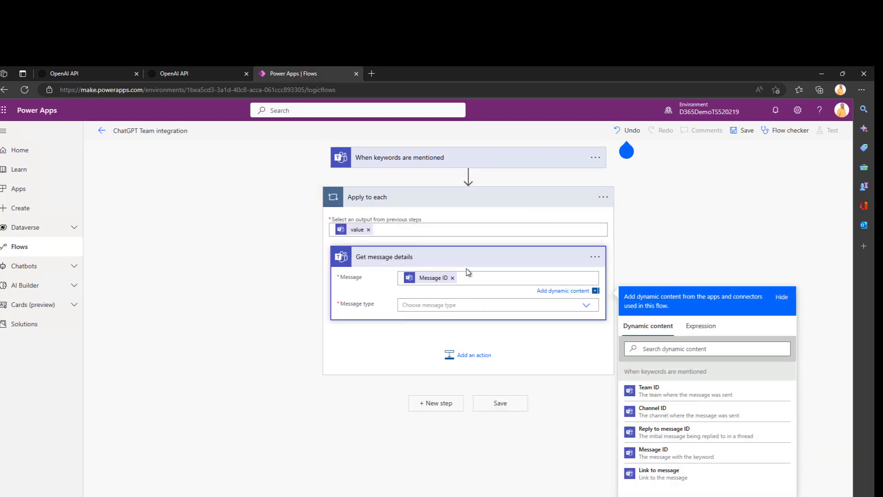
{"action": "left_click", "coordinate": [588, 310]}
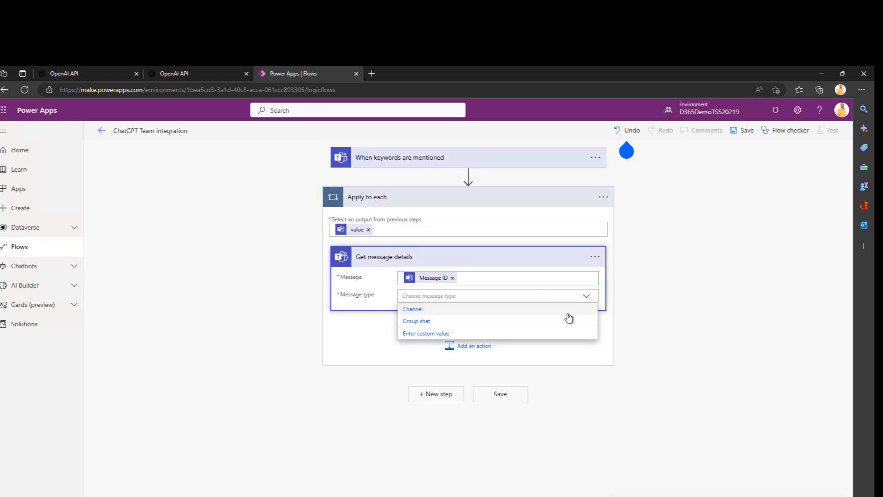
{"action": "left_click", "coordinate": [431, 314]}
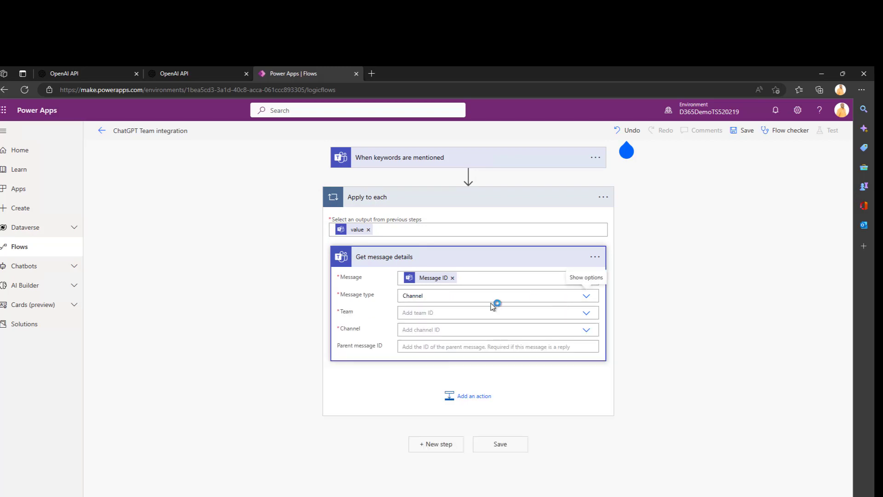
Set team Chat GPT, channel General, and Reply to message ID as the parent message ID.
{"action": "left_click", "coordinate": [587, 313]}
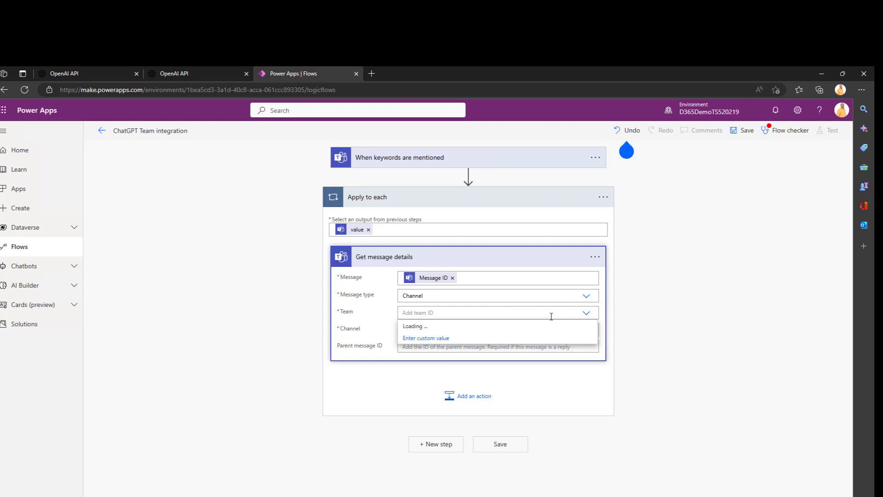
{"action": "left_click", "coordinate": [475, 326]}
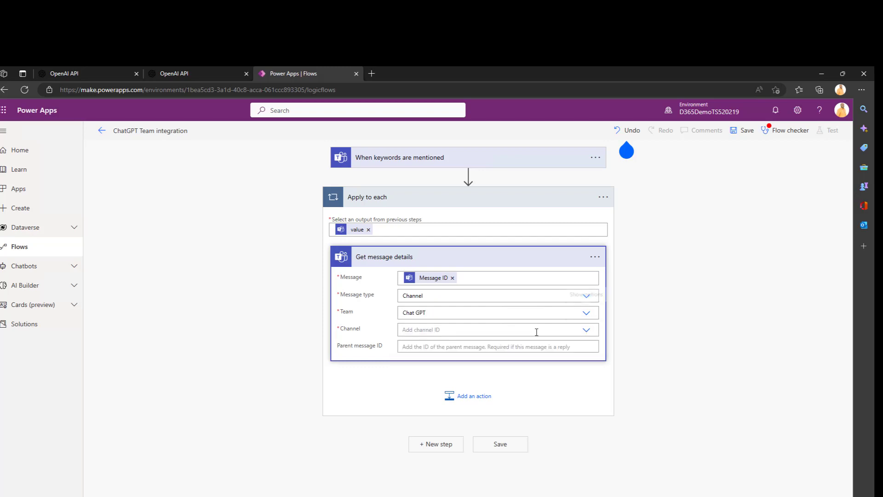
{"action": "left_click", "coordinate": [587, 335]}
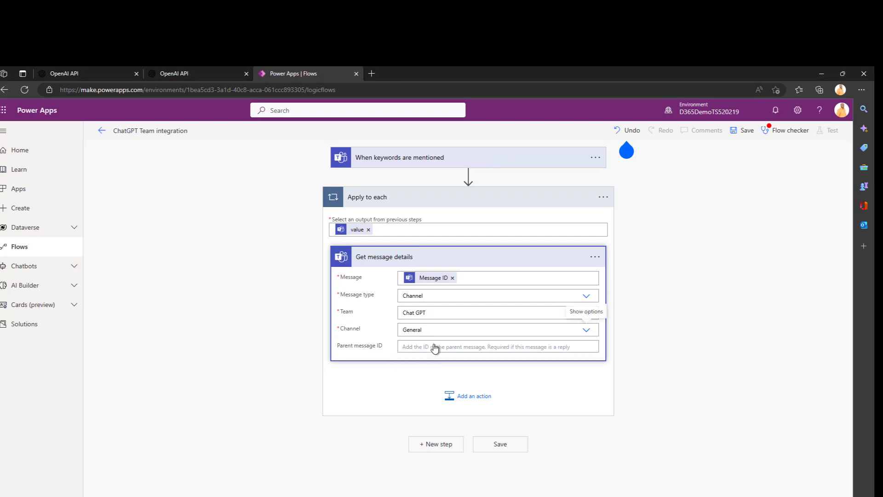
{"action": "left_click", "coordinate": [415, 346]}
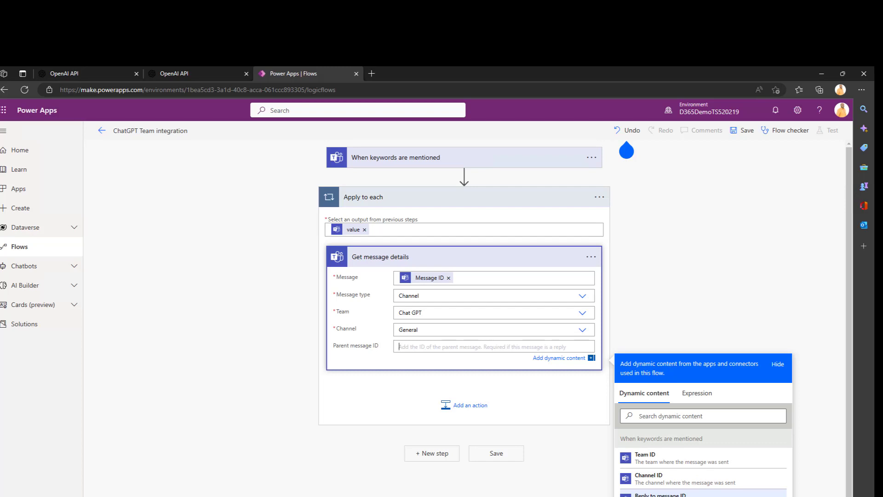
{"action": "left_click", "coordinate": [661, 495]}
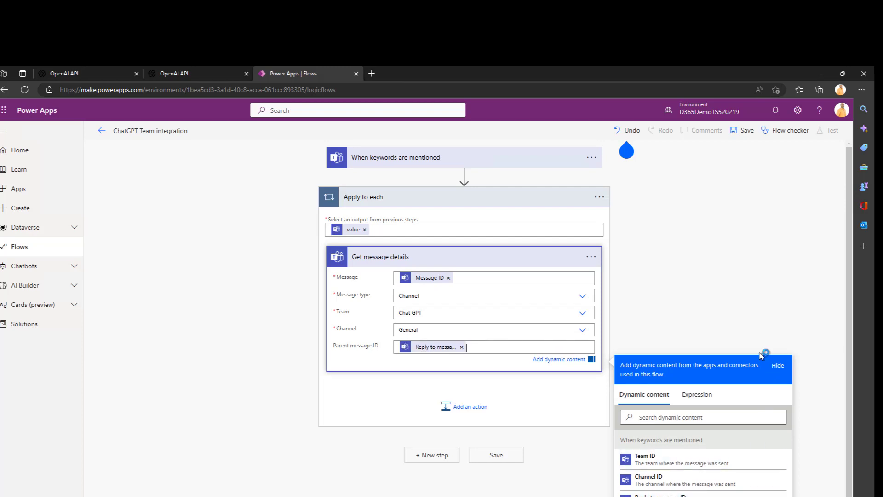
{"action": "left_click", "coordinate": [551, 267]}
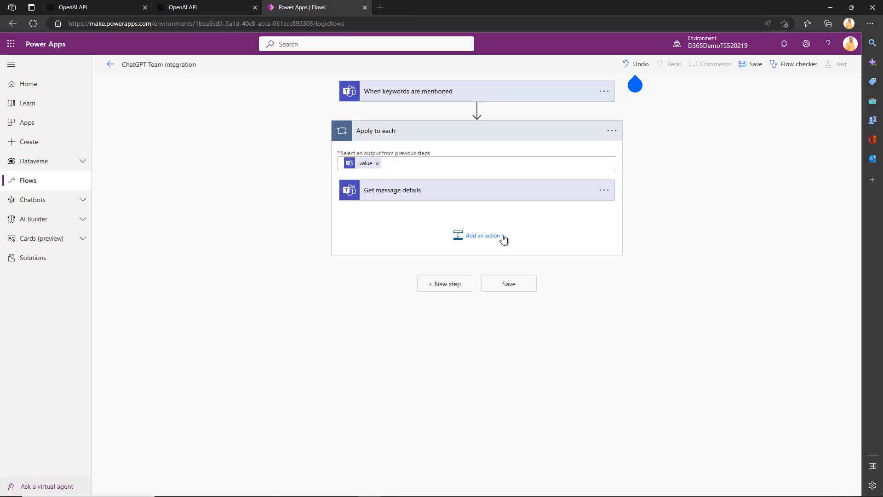
{"action": "left_click", "coordinate": [503, 238]}
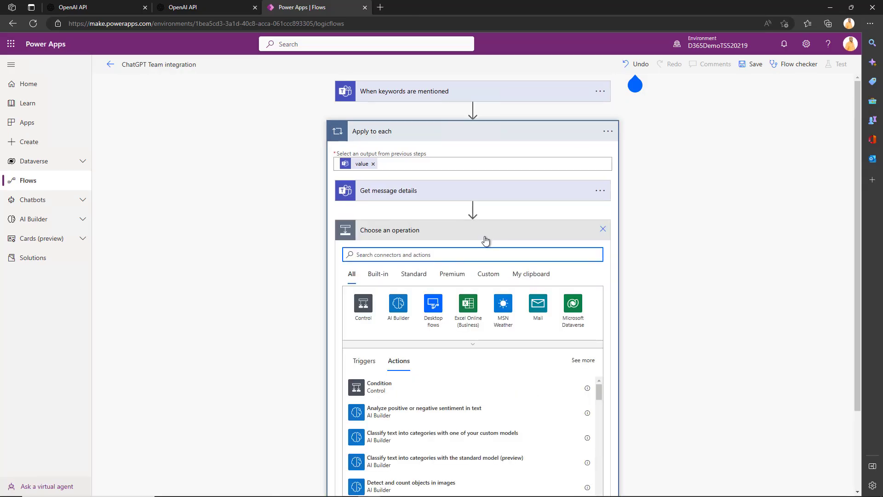
Add an HTTP action after Get message details in the loop and set its method to POST.
{"action": "type", "text": "http"}
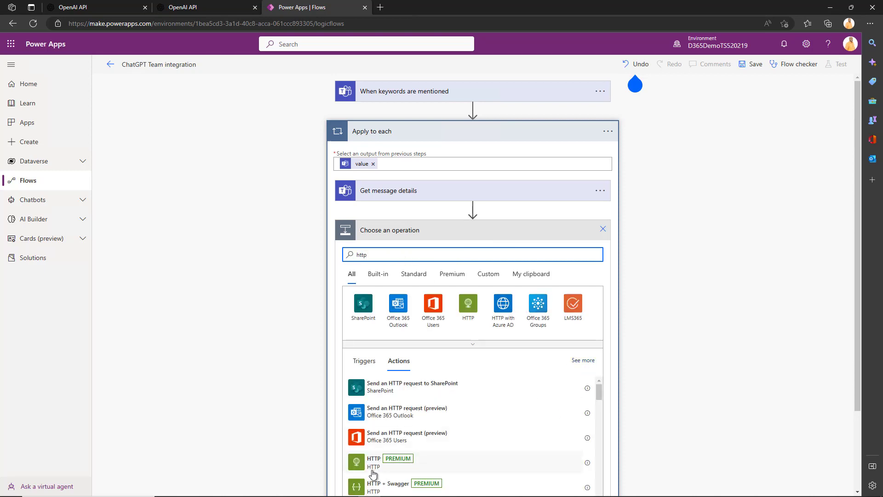
{"action": "left_click", "coordinate": [463, 473]}
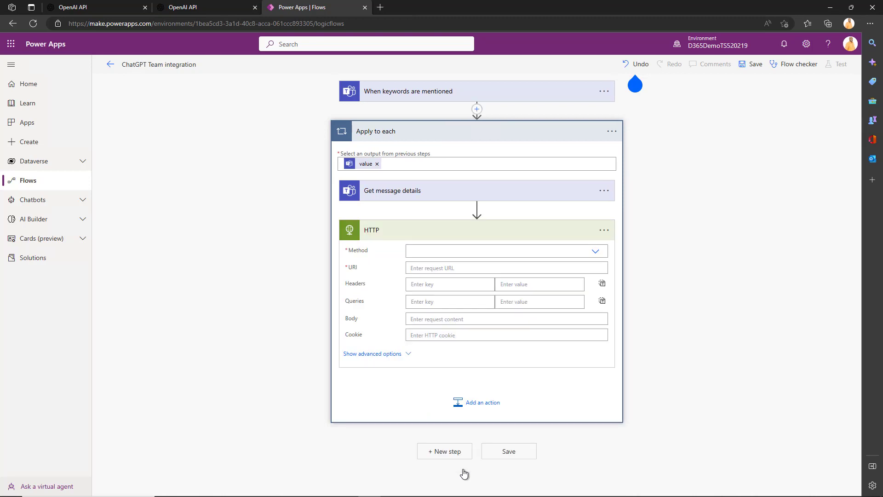
{"action": "left_click", "coordinate": [598, 253]}
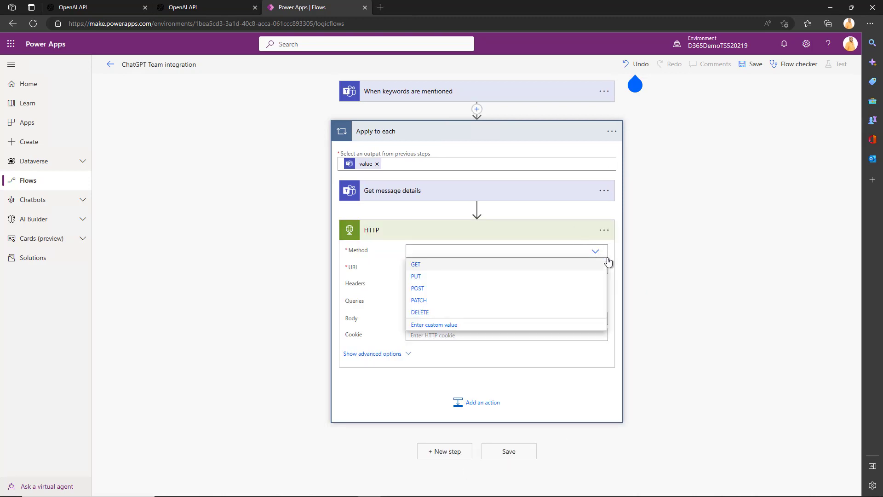
{"action": "left_click", "coordinate": [427, 289]}
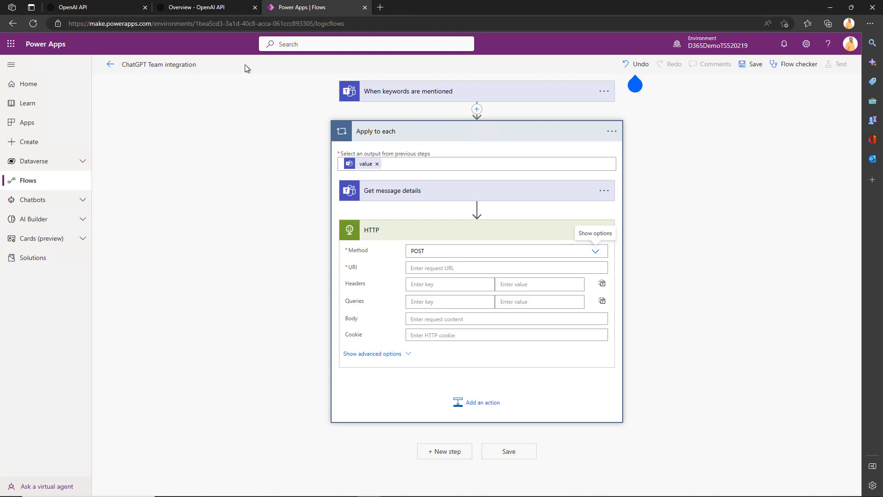
Open the OpenAI docs' Making requests reference and select text from its example curl request.
{"action": "left_click", "coordinate": [219, 8]}
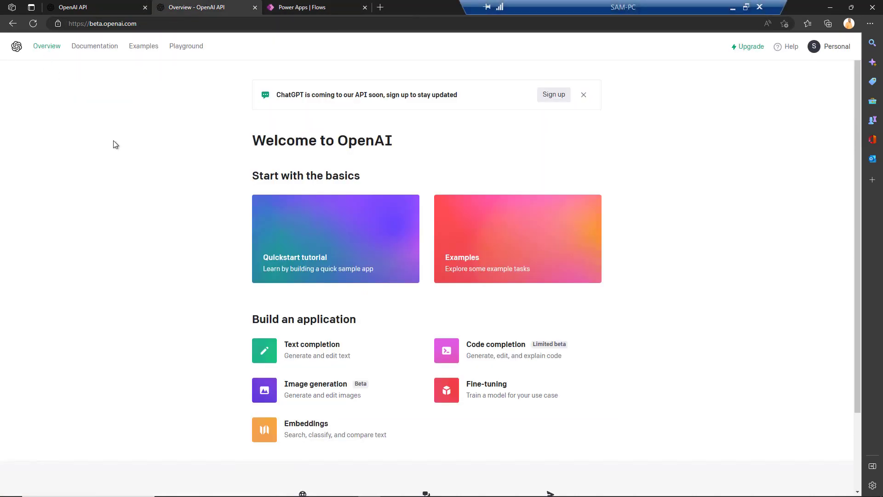
{"action": "left_click", "coordinate": [95, 46]}
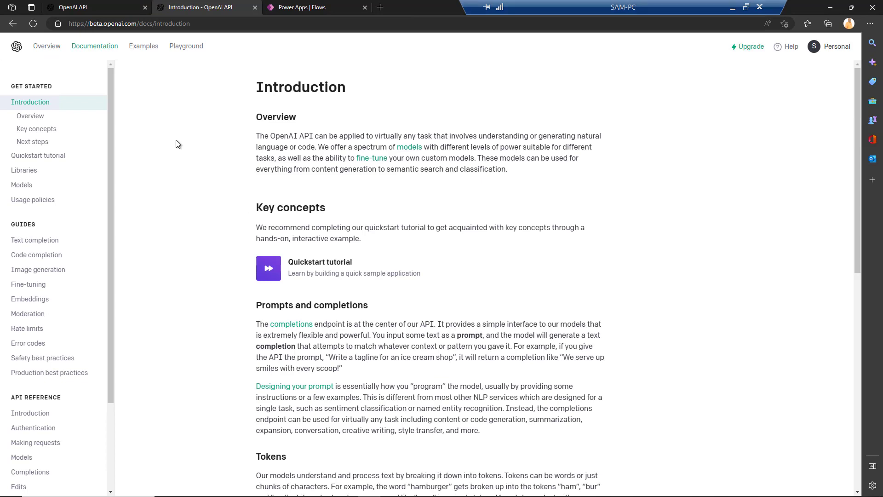
{"action": "scroll", "coordinate": [104, 270], "scroll_direction": "down", "scroll_amount": 2}
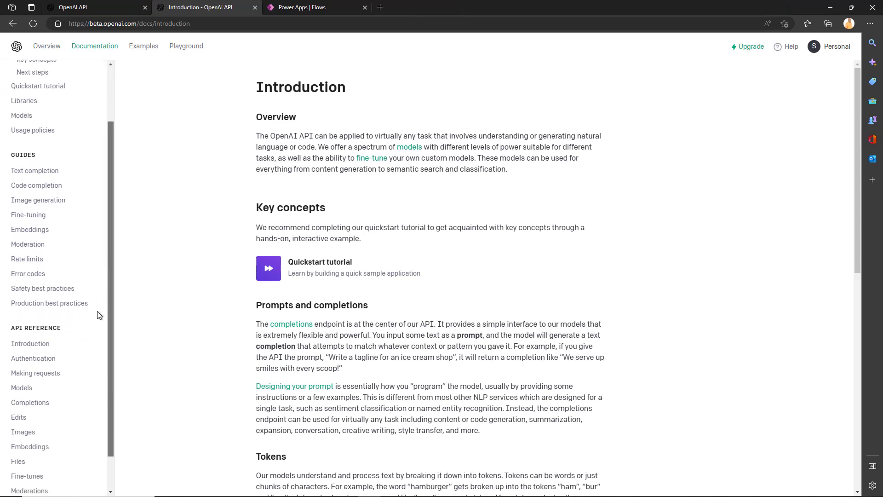
{"action": "scroll", "coordinate": [87, 359], "scroll_direction": "down", "scroll_amount": 1}
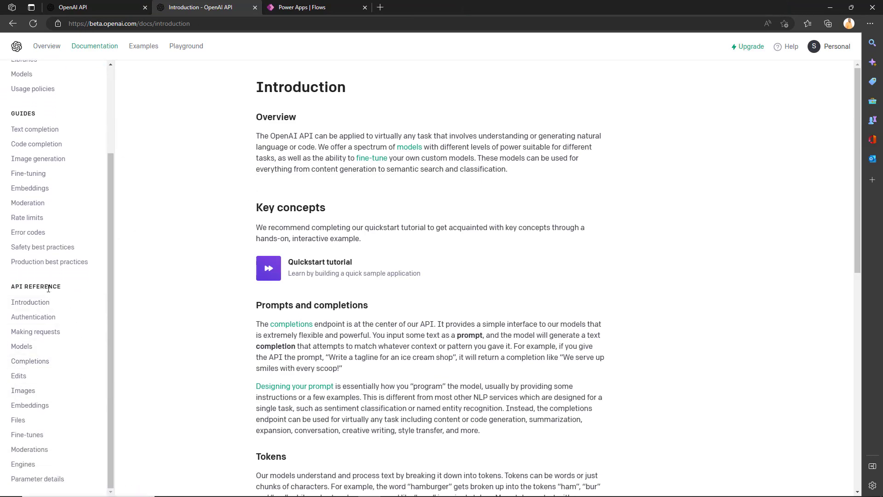
{"action": "left_click", "coordinate": [53, 332]}
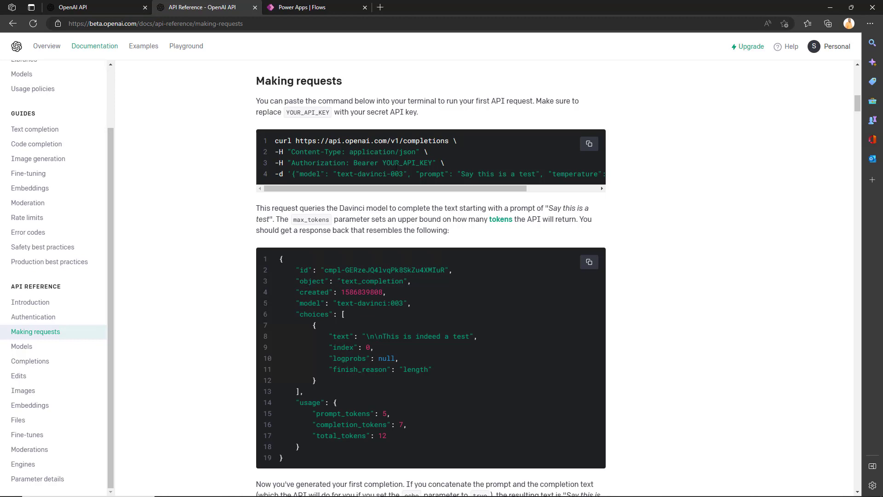
{"action": "left_click_drag", "start_coordinate": [382, 163], "coordinate": [436, 163]}
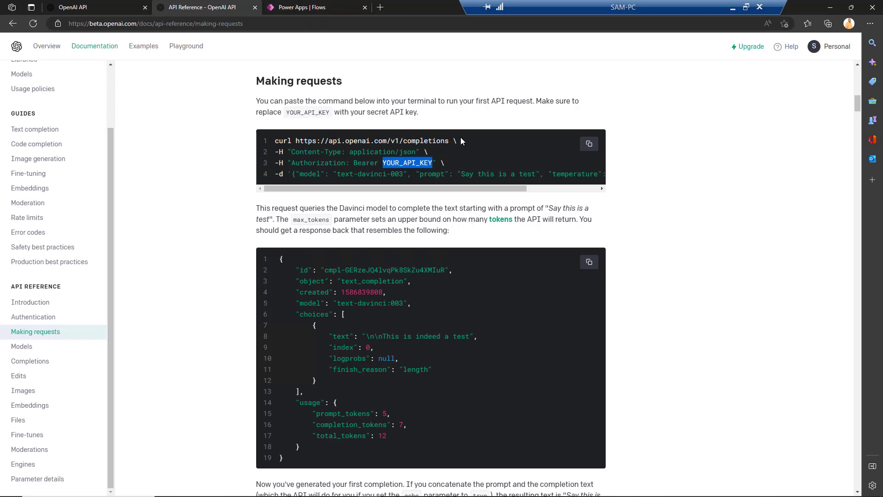
{"action": "left_click", "coordinate": [362, 161]}
{"action": "left_click_drag", "start_coordinate": [341, 153], "coordinate": [292, 152]}
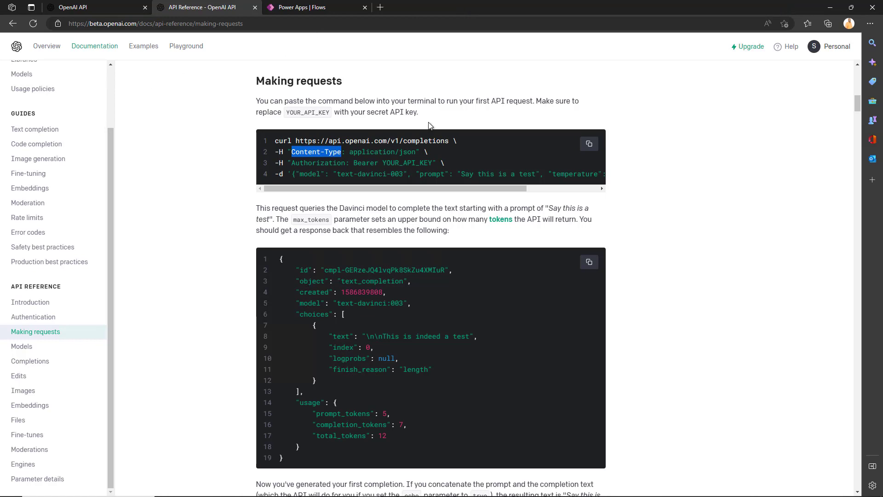
{"action": "key", "text": "ctrl+Tab"}
{"action": "type", "text": "https://api.openai.com/v1/completions \\"}
{"action": "key", "text": "BackSpace"}
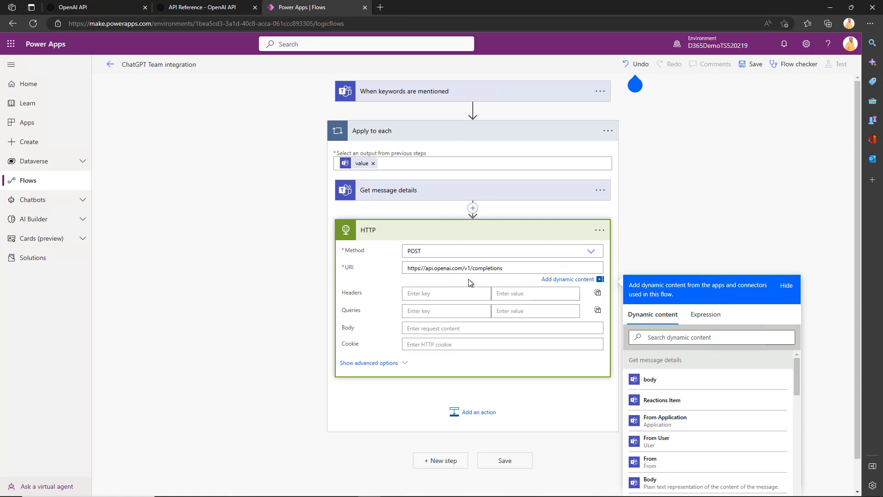
{"action": "left_click", "coordinate": [434, 289]}
{"action": "type", "text": "Content-Type"}
{"action": "key", "text": "Tab"}
{"action": "type", "text": "application/json"}
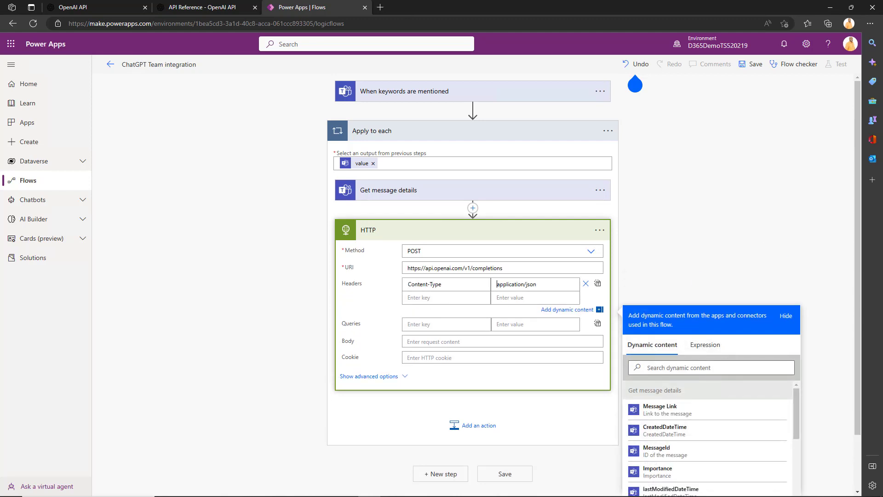
{"action": "left_click", "coordinate": [497, 283]}
Add an Authorization header with 'Bearer' followed by the pasted API key.
{"action": "left_click", "coordinate": [450, 297]}
{"action": "type", "text": "Authorization"}
{"action": "key", "text": "Tab"}
{"action": "type", "text": "Bearer"}
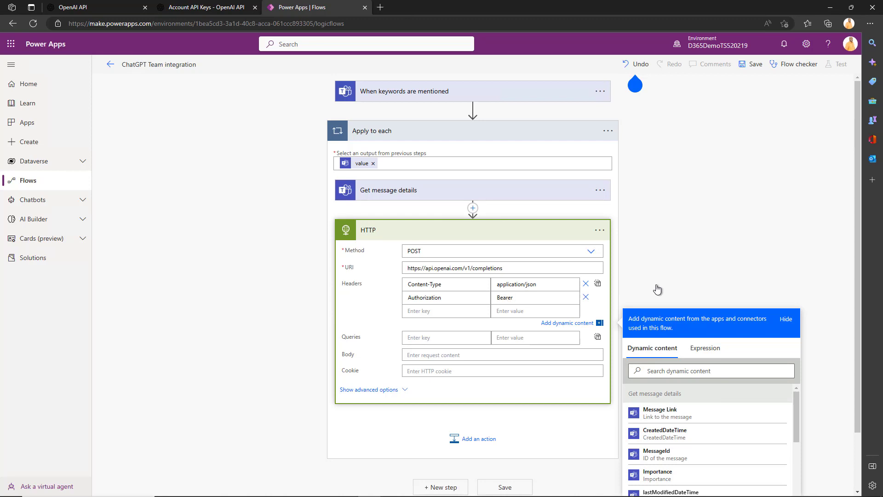
{"action": "key", "text": "ctrl+v"}
{"action": "left_click", "coordinate": [648, 291]}
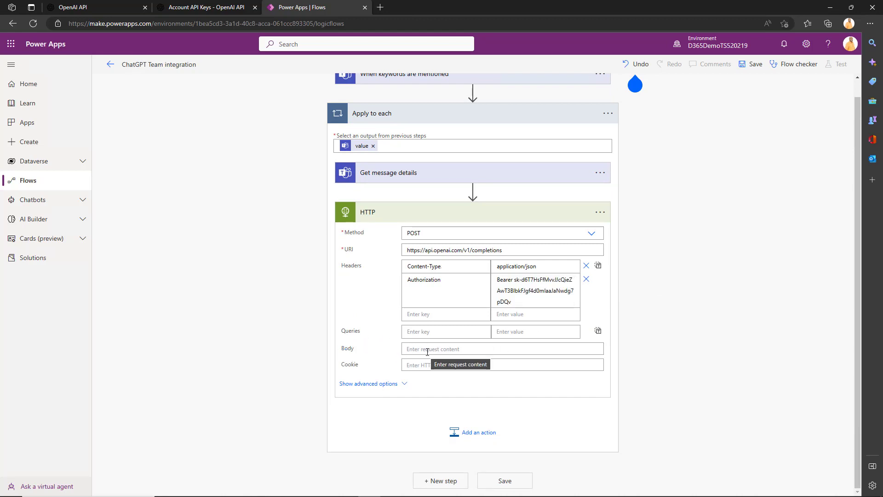
{"action": "left_click", "coordinate": [449, 350]}
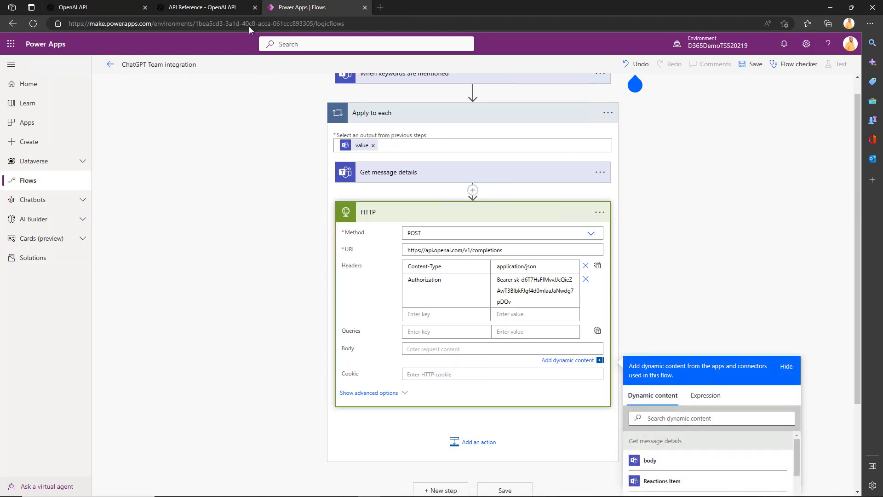
In the OpenAI docs' Completions > Create completion reference, copy the example request's JSON body.
{"action": "left_click", "coordinate": [221, 7]}
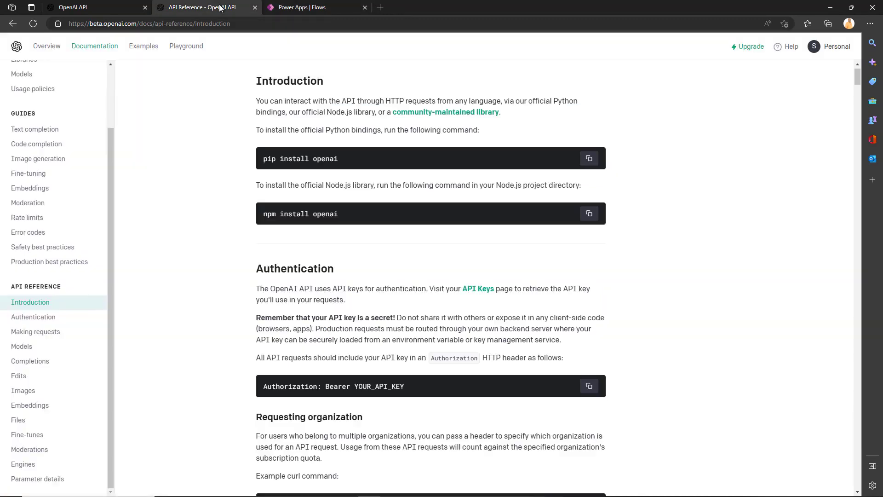
{"action": "left_click", "coordinate": [45, 361]}
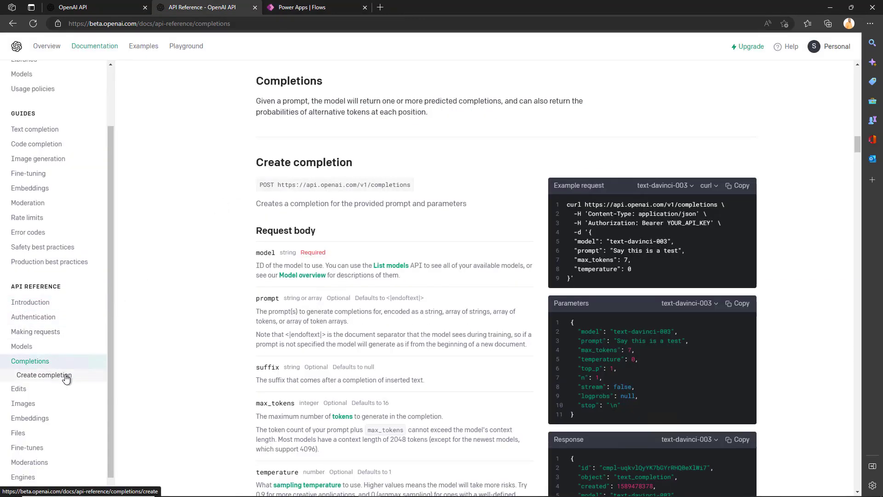
{"action": "left_click", "coordinate": [66, 376]}
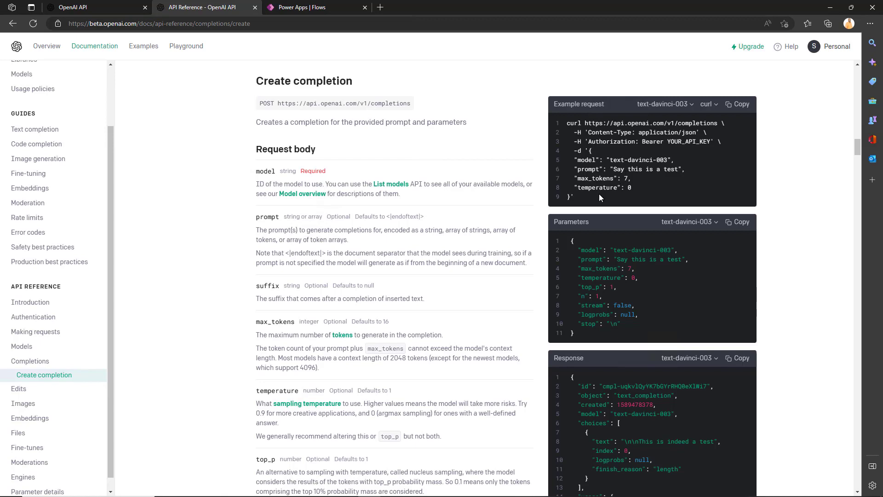
{"action": "left_click_drag", "start_coordinate": [572, 192], "coordinate": [590, 151]}
{"action": "key", "text": "ctrl+c"}
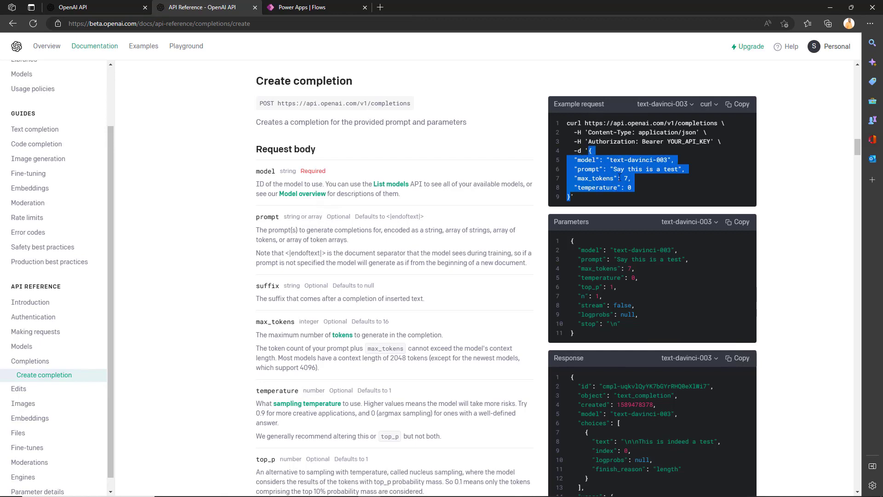
{"action": "left_click", "coordinate": [305, 11]}
Paste the example JSON as Body, replace the sample prompt with Body Content, and set max_tokens to 2000.
{"action": "key", "text": "ctrl+v"}
{"action": "scroll", "coordinate": [471, 309], "scroll_direction": "down", "scroll_amount": 1}
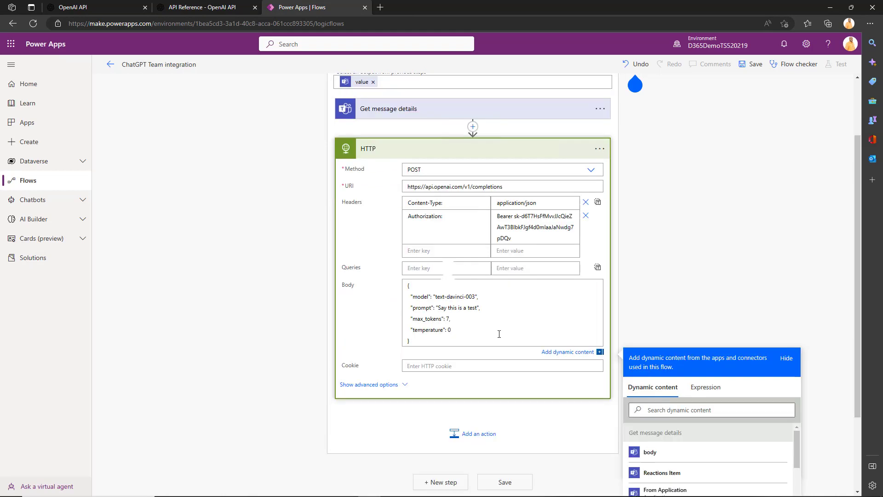
{"action": "left_click", "coordinate": [480, 309]}
{"action": "key", "text": "BackSpace"}
{"action": "key", "text": "BackSpace"}
{"action": "key", "text": "BackSpace"}
{"action": "key", "text": "BackSpace"}
{"action": "key", "text": "BackSpace"}
{"action": "key", "text": "BackSpace"}
{"action": "key", "text": "BackSpace"}
{"action": "key", "text": "BackSpace"}
{"action": "key", "text": "BackSpace"}
{"action": "key", "text": "BackSpace"}
{"action": "key", "text": "BackSpace"}
{"action": "key", "text": "BackSpace"}
{"action": "key", "text": "BackSpace"}
{"action": "key", "text": "BackSpace"}
{"action": "key", "text": "BackSpace"}
{"action": "key", "text": "BackSpace"}
{"action": "key", "text": "BackSpace"}
{"action": "key", "text": "BackSpace"}
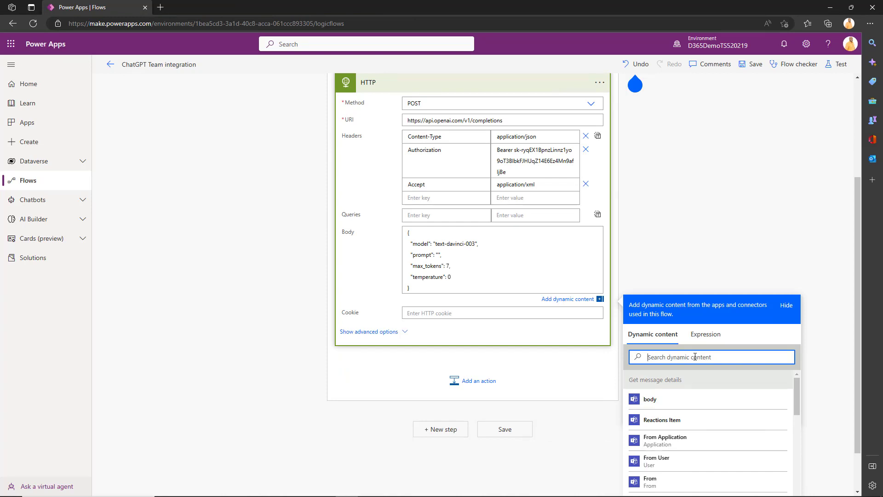
{"action": "type", "text": "body content"}
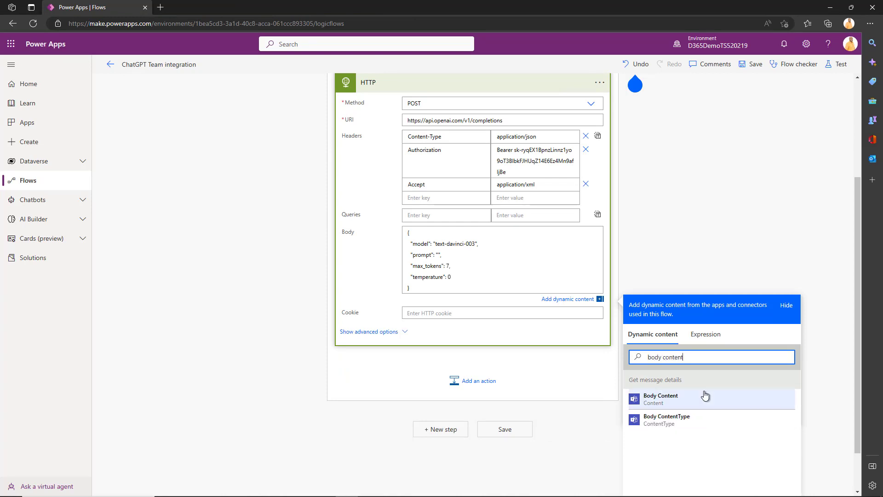
{"action": "left_click", "coordinate": [704, 400]}
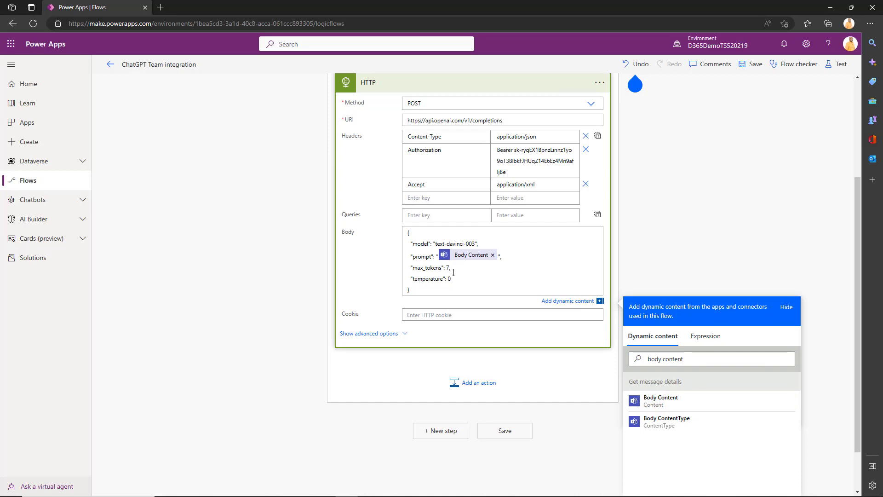
{"action": "key", "text": "BackSpace"}
{"action": "type", "text": "2000"}
Add the Microsoft Teams 'Reply with a message in a channel' action after the HTTP step.
{"action": "left_click", "coordinate": [478, 383]}
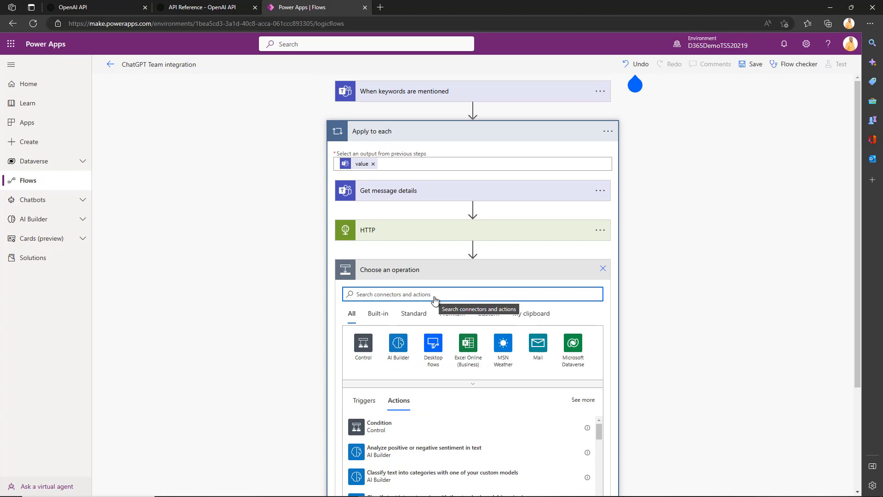
{"action": "type", "text": "team"}
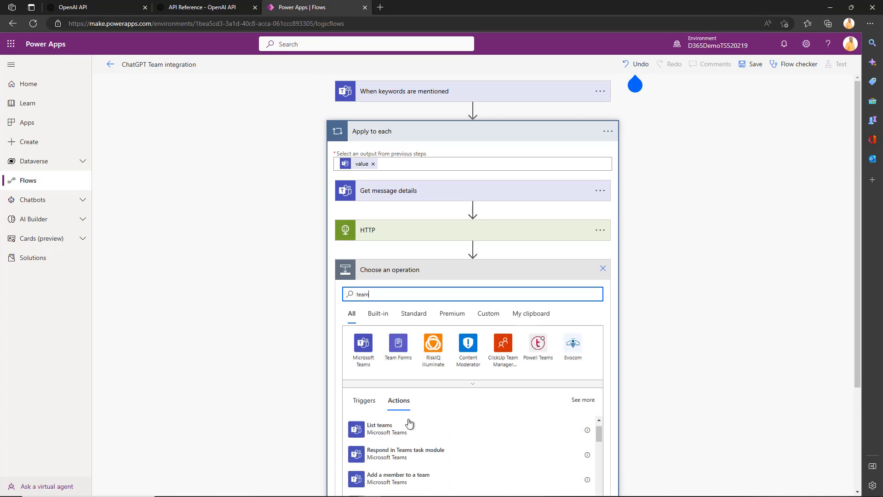
{"action": "left_click", "coordinate": [366, 352]}
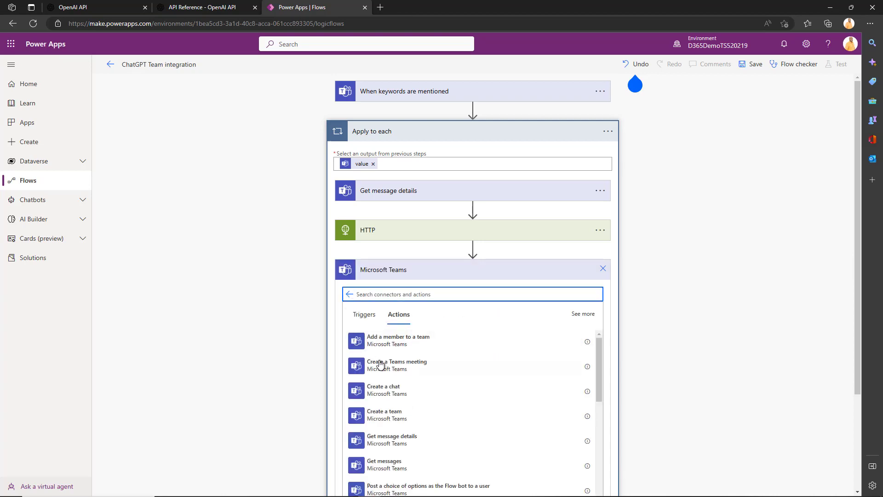
{"action": "type", "text": "reply"}
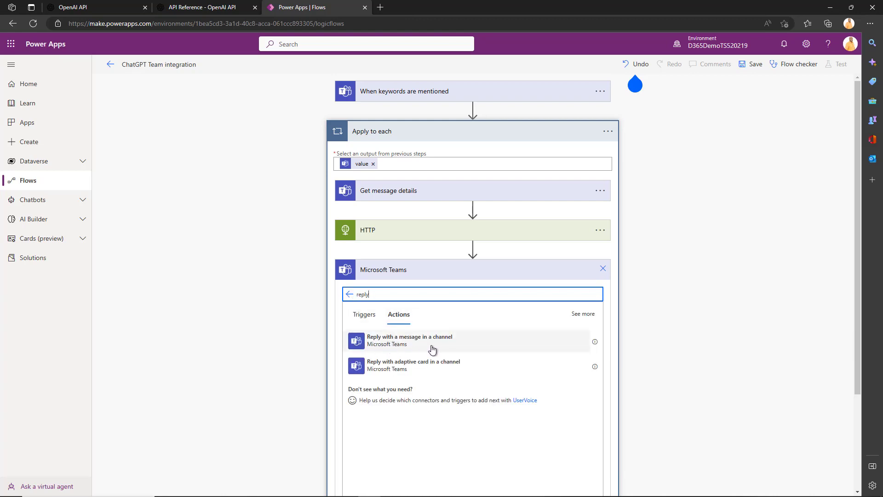
{"action": "left_click", "coordinate": [462, 351]}
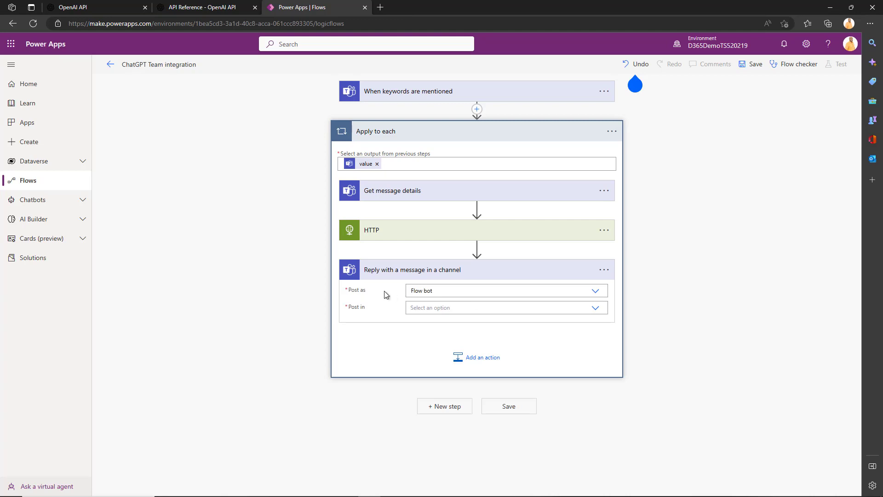
Set Post in to Channel and fill Message ID with the trigger's Reply to message ID.
{"action": "left_click", "coordinate": [595, 308]}
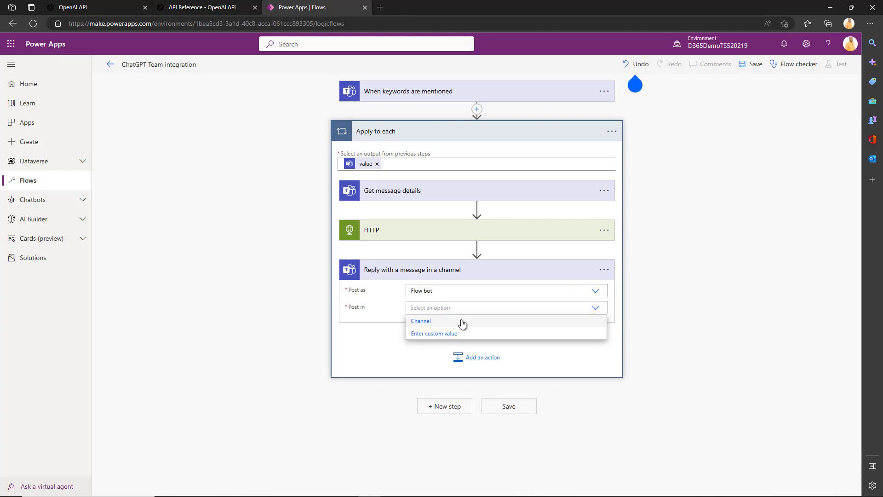
{"action": "left_click", "coordinate": [515, 326]}
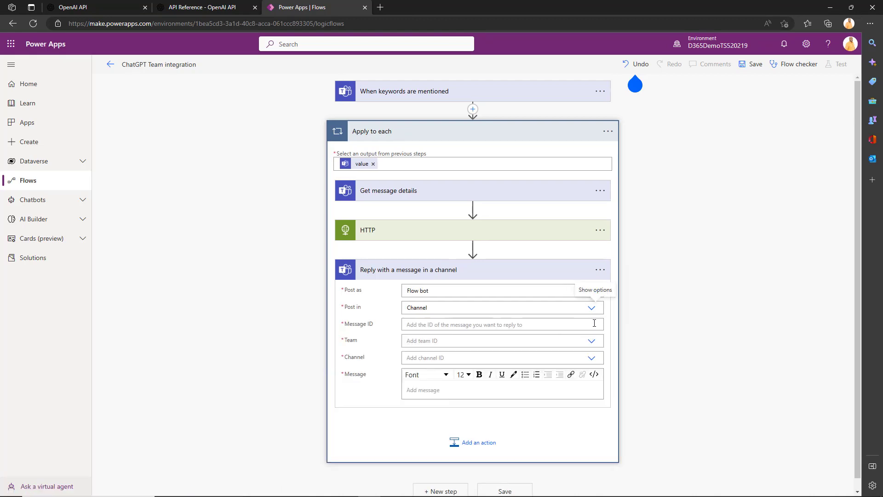
{"action": "left_click", "coordinate": [585, 323]}
{"action": "scroll", "coordinate": [439, 286], "scroll_direction": "down", "scroll_amount": 1}
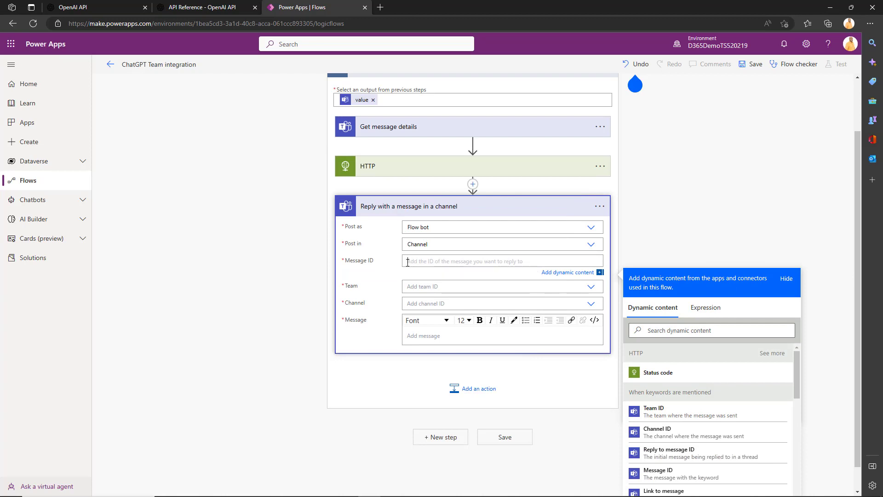
{"action": "scroll", "coordinate": [764, 431], "scroll_direction": "down", "scroll_amount": 1}
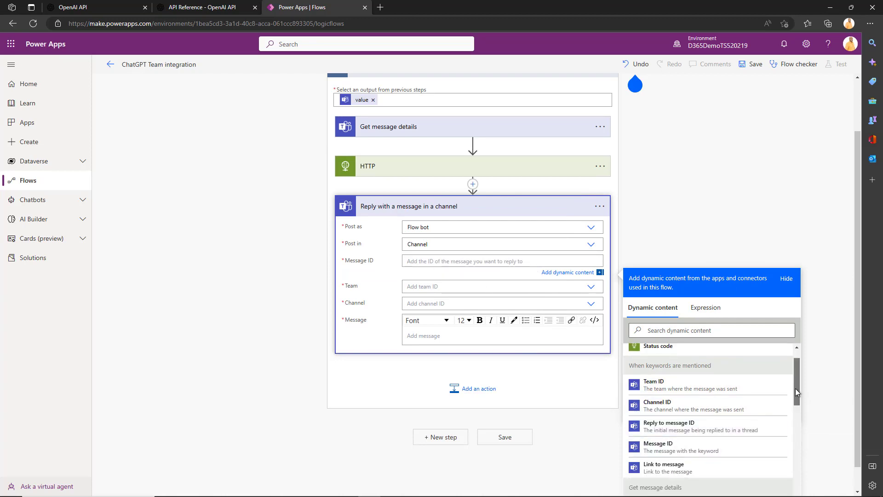
{"action": "left_click_drag", "start_coordinate": [796, 392], "coordinate": [809, 428]}
{"action": "scroll", "coordinate": [756, 468], "scroll_direction": "down", "scroll_amount": 5}
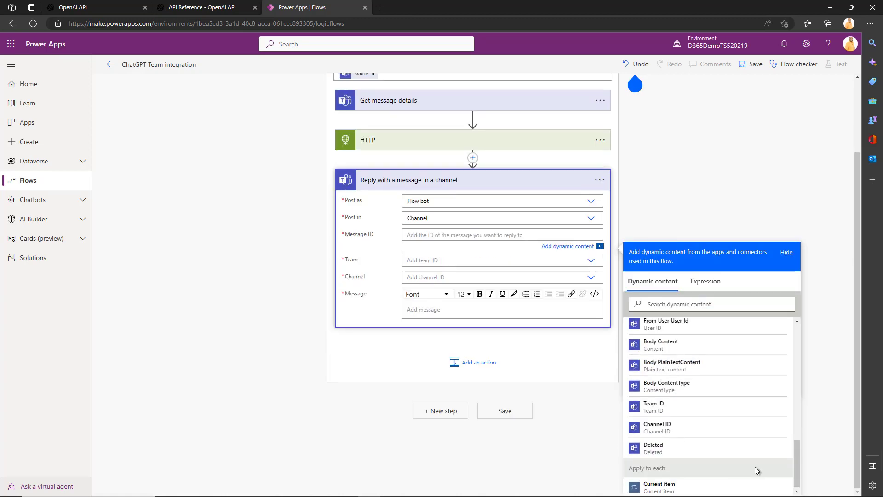
{"action": "left_click", "coordinate": [707, 304]}
{"action": "type", "text": "re"}
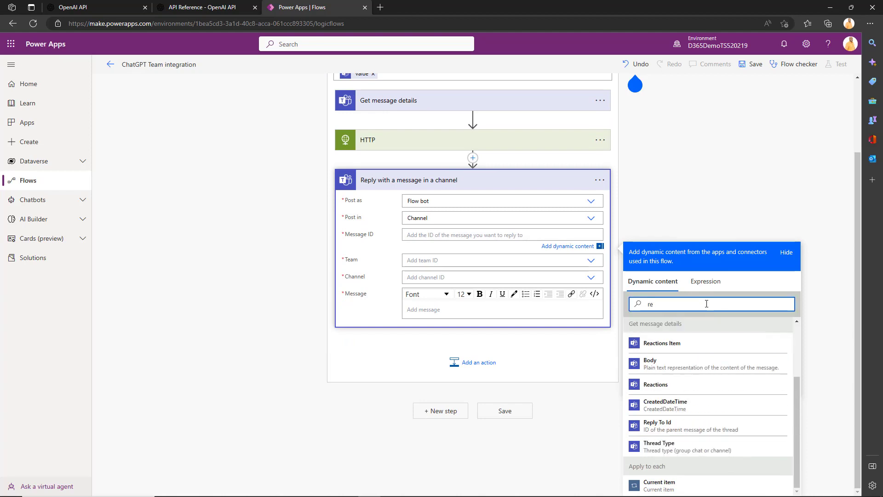
{"action": "type", "text": "ply"}
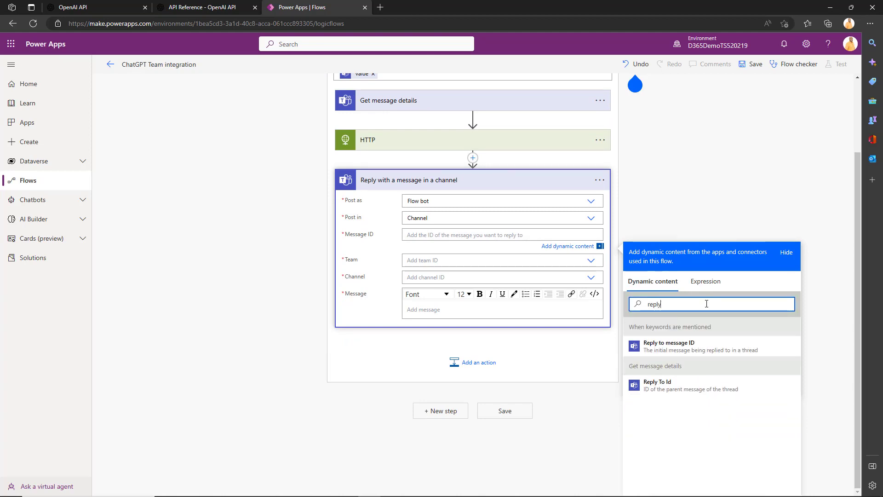
{"action": "left_click", "coordinate": [697, 348]}
Choose team 'Chat GPT' and channel 'General' for the reply.
{"action": "left_click", "coordinate": [485, 265]}
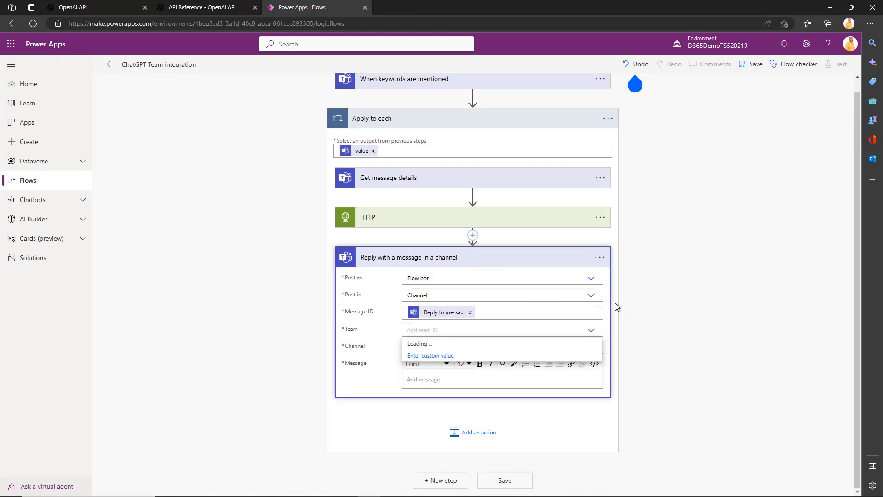
{"action": "left_click", "coordinate": [591, 331]}
{"action": "left_click", "coordinate": [591, 331]}
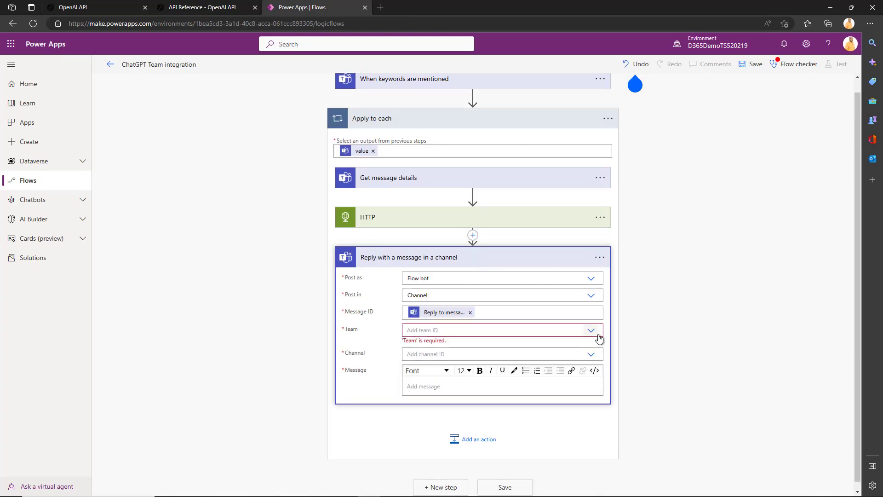
{"action": "left_click", "coordinate": [589, 331]}
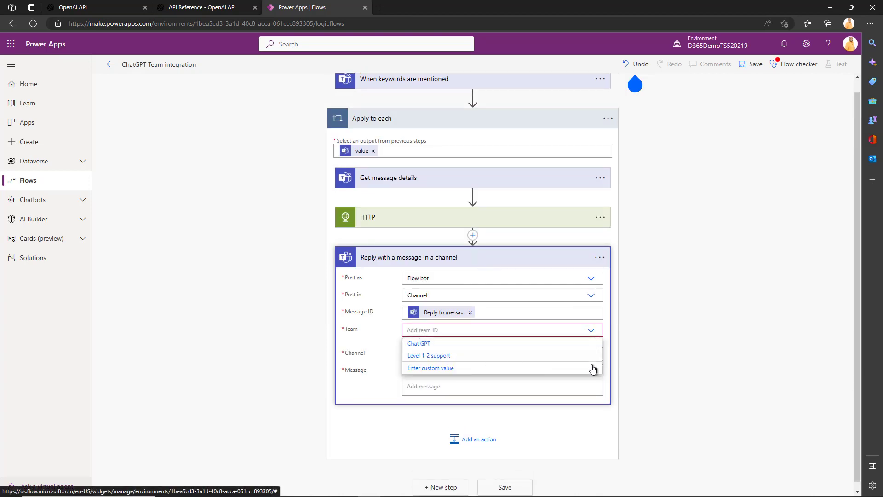
{"action": "left_click", "coordinate": [593, 344]}
{"action": "left_click", "coordinate": [585, 349]}
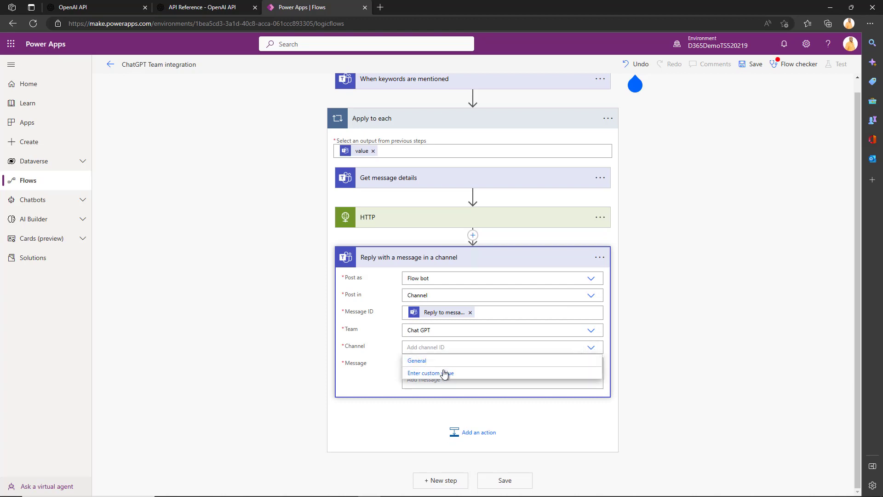
{"action": "left_click", "coordinate": [447, 362]}
{"action": "left_click", "coordinate": [409, 380]}
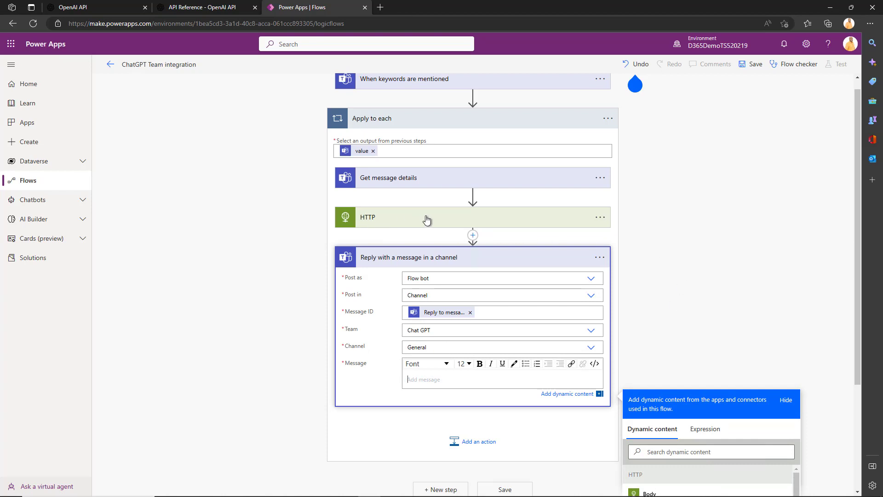
Replace the Message's Body token with the expression body('HTTP')['choices'][0]?['text'].
{"action": "scroll", "coordinate": [696, 271], "scroll_direction": "down", "scroll_amount": 3}
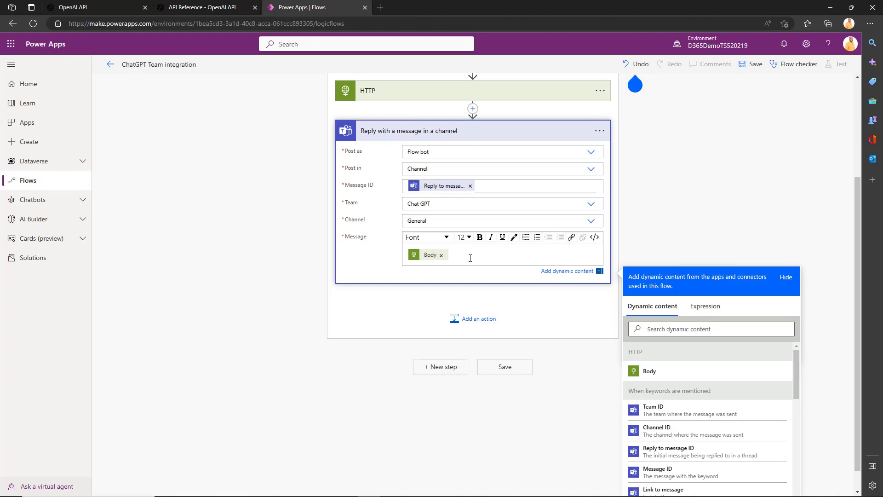
{"action": "left_click", "coordinate": [440, 255]}
{"action": "left_click", "coordinate": [706, 306]}
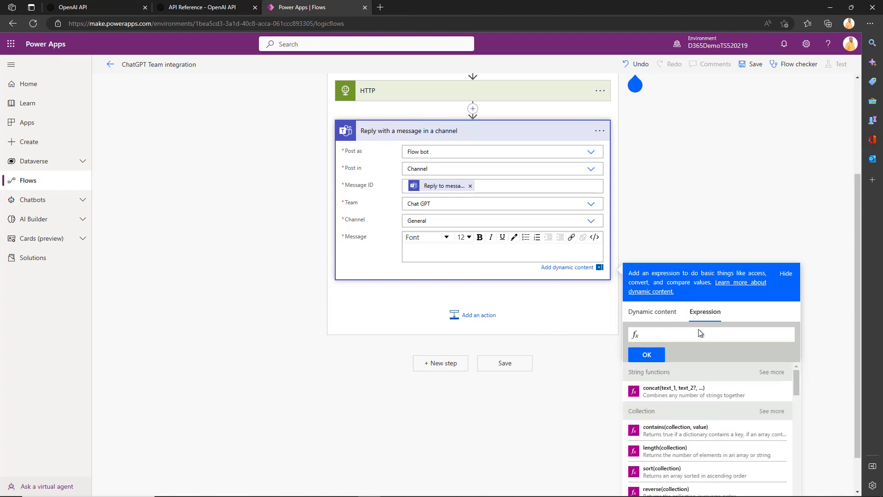
{"action": "type", "text": "body('HTTP')['choices'][0]?['text']"}
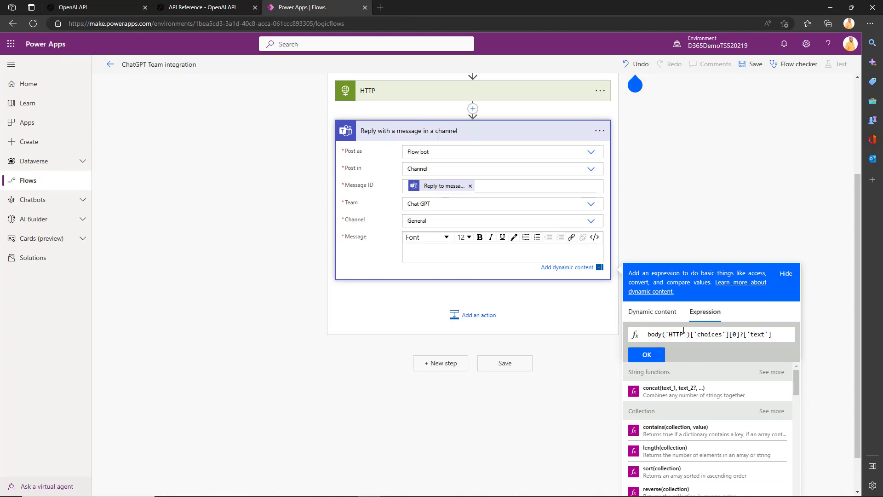
{"action": "left_click", "coordinate": [663, 355]}
Save the flow and start a manual test run.
{"action": "left_click", "coordinate": [759, 115]}
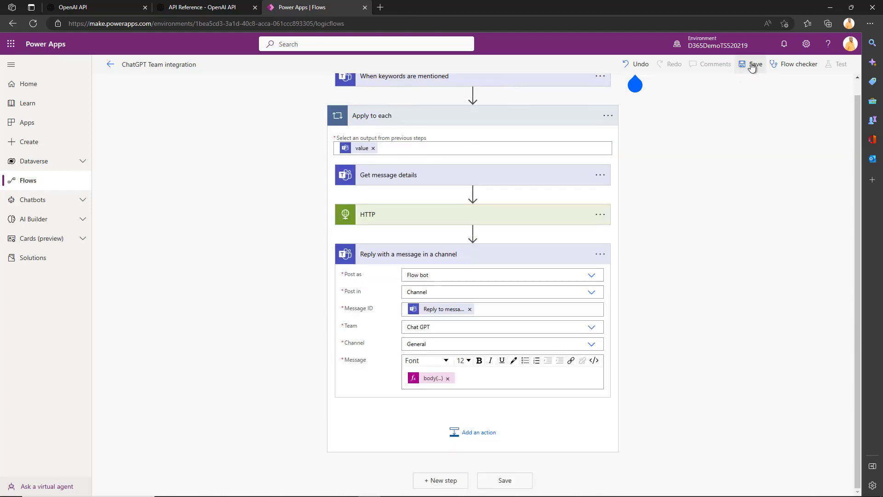
{"action": "left_click", "coordinate": [754, 64]}
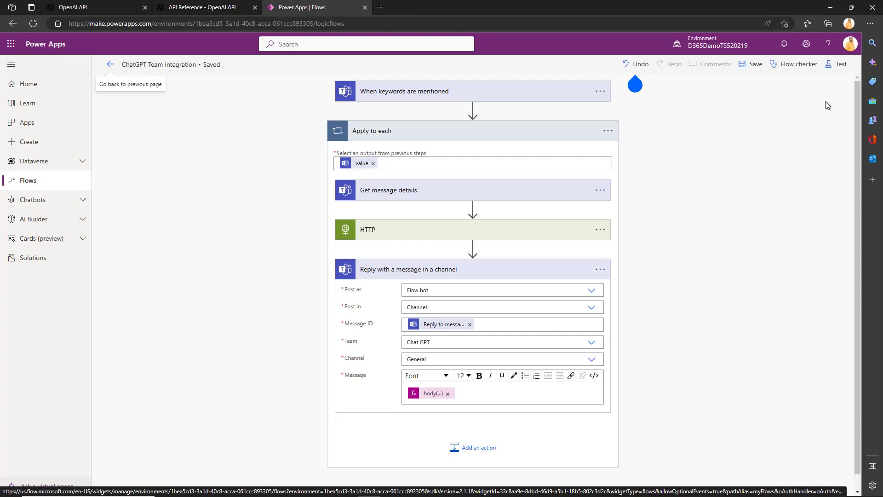
{"action": "left_click", "coordinate": [838, 69]}
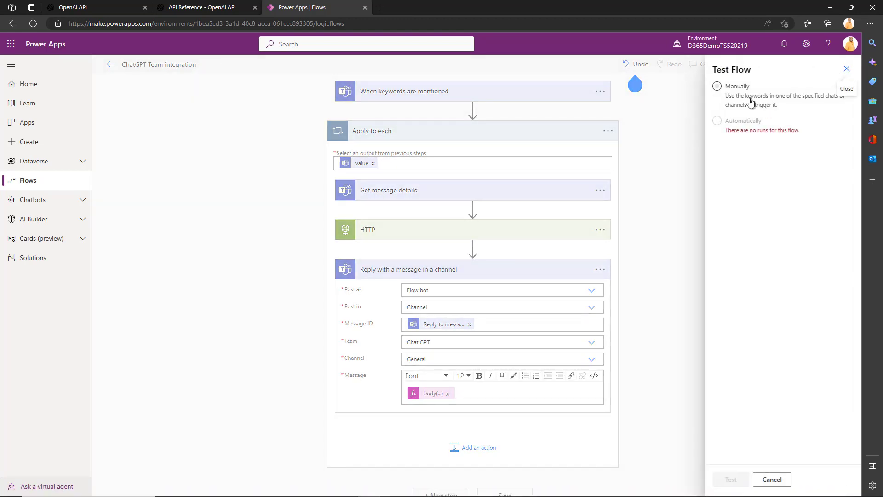
{"action": "left_click", "coordinate": [736, 88]}
{"action": "left_click", "coordinate": [732, 479]}
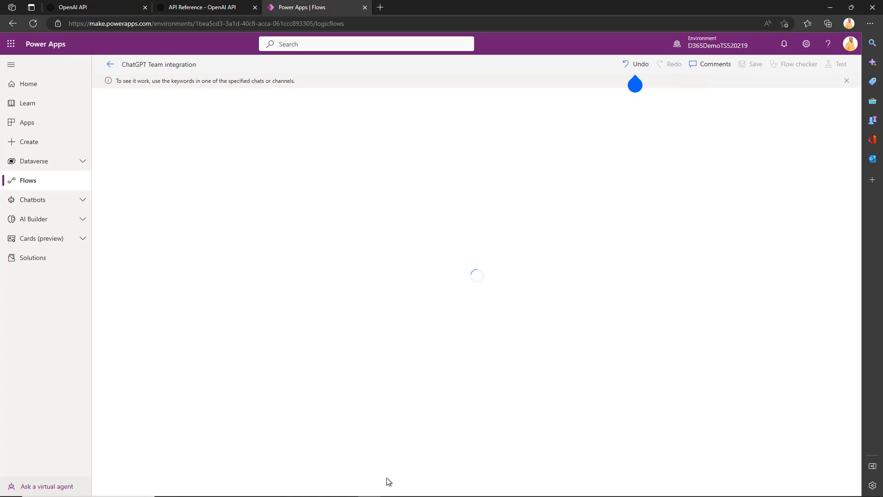
In Teams' Chat GPT General channel, post the ChatGPT request for a scientific article about dragons and chocolate.
{"action": "left_click", "coordinate": [347, 488]}
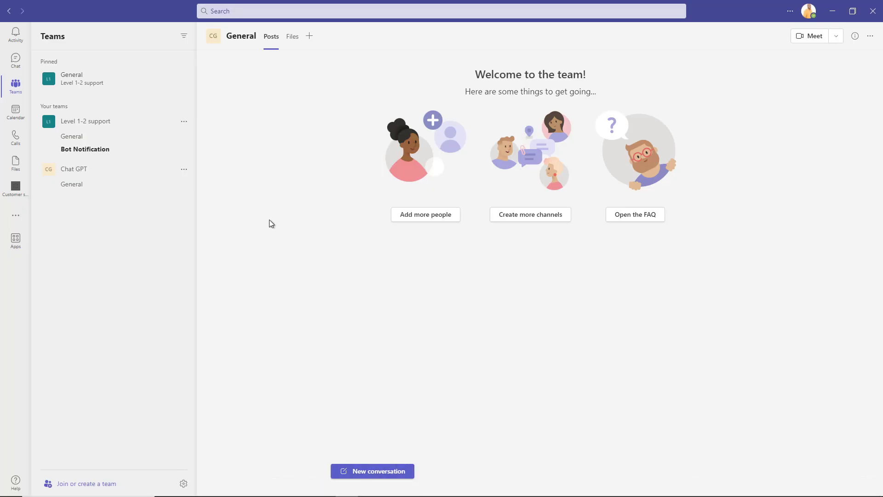
{"action": "left_click", "coordinate": [76, 187]}
{"action": "left_click", "coordinate": [392, 473]}
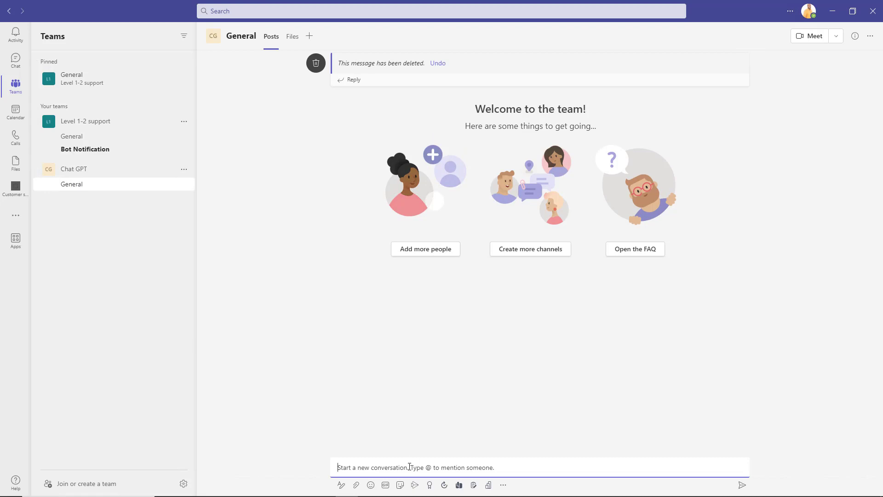
{"action": "type", "text": "ChatGPT write me a scientific article that explain why green dragon prefer black chocolate and red dragon white chocolate. Pretend dragon exist"}
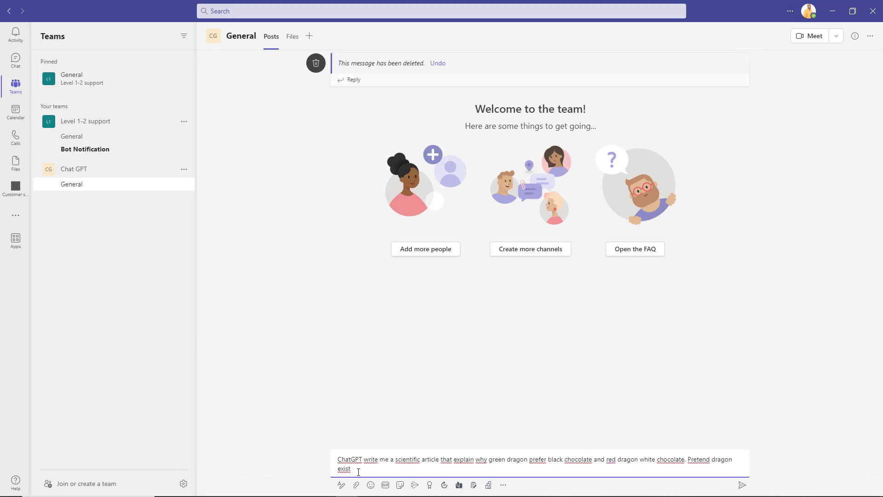
{"action": "key", "text": "Return"}
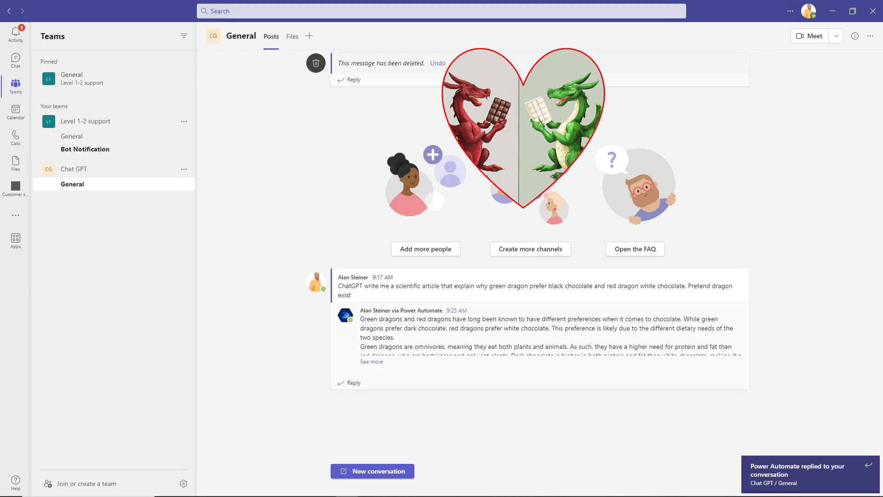
Expand the Power Automate reply in Teams to show the complete dragon-chocolate article.
{"action": "left_click", "coordinate": [371, 362]}
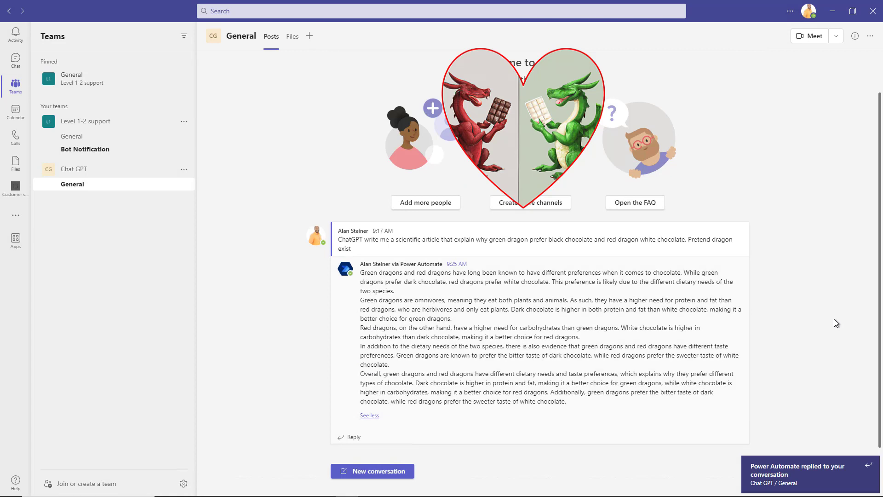